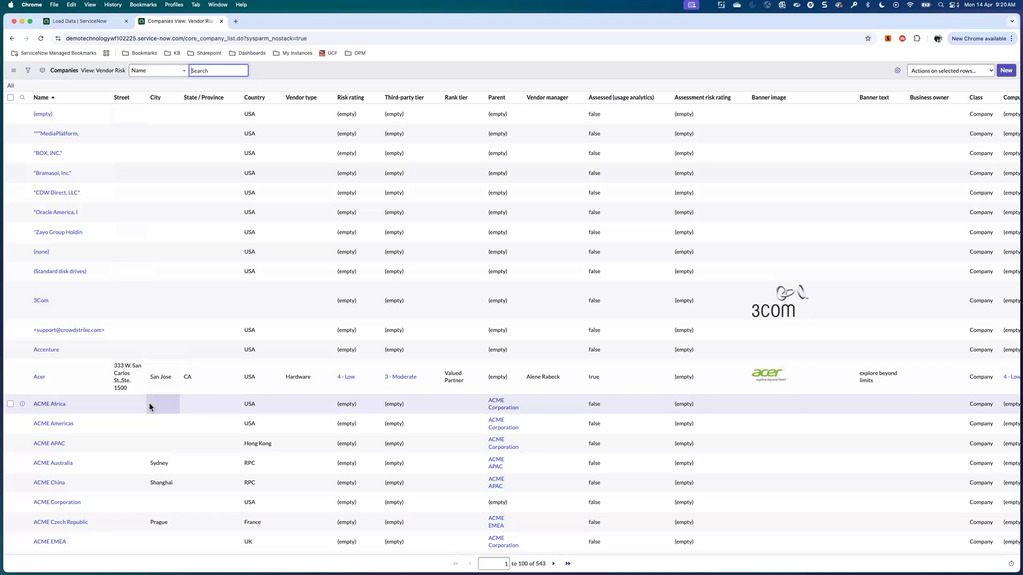
# Scroll through the 543-record Vendor Risk company list to review its risk ratings.
pyautogui.scroll(-5, 149, 406)
pyautogui.scroll(-2, 149, 406)
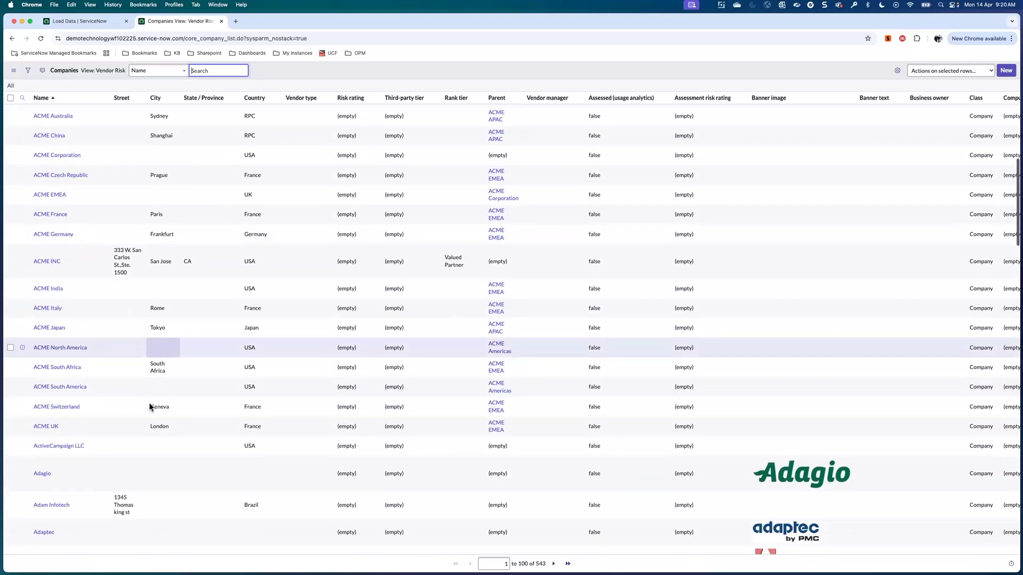
pyautogui.scroll(4, 150, 407)
pyautogui.scroll(4, 150, 406)
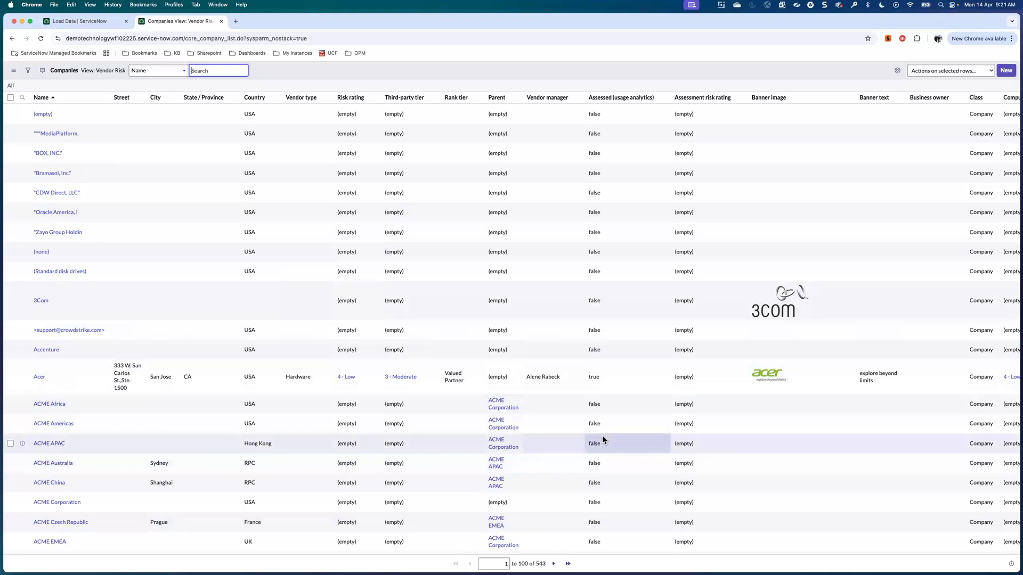
pyautogui.hscroll(5, 603, 439)
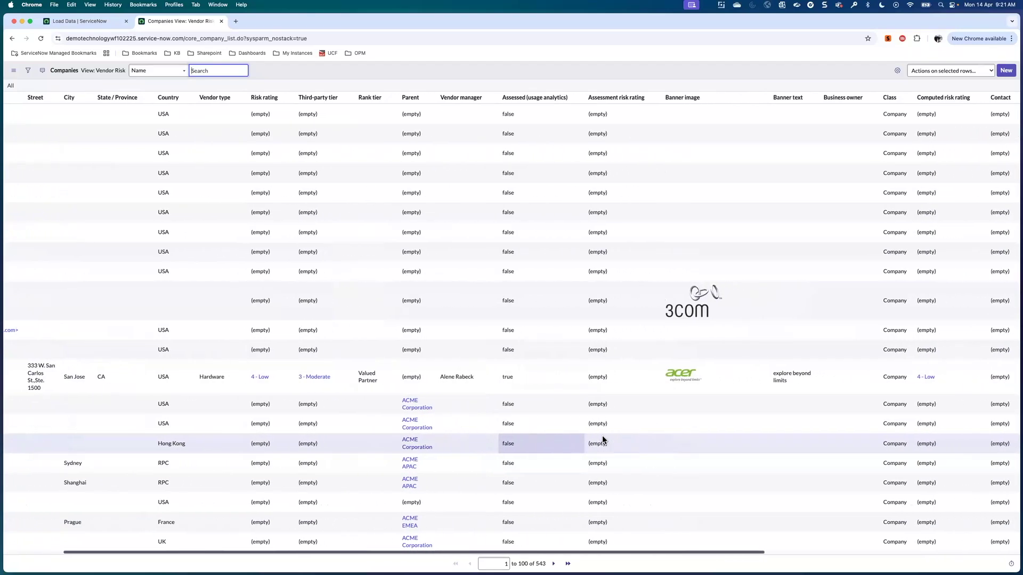
pyautogui.hscroll(3, 603, 439)
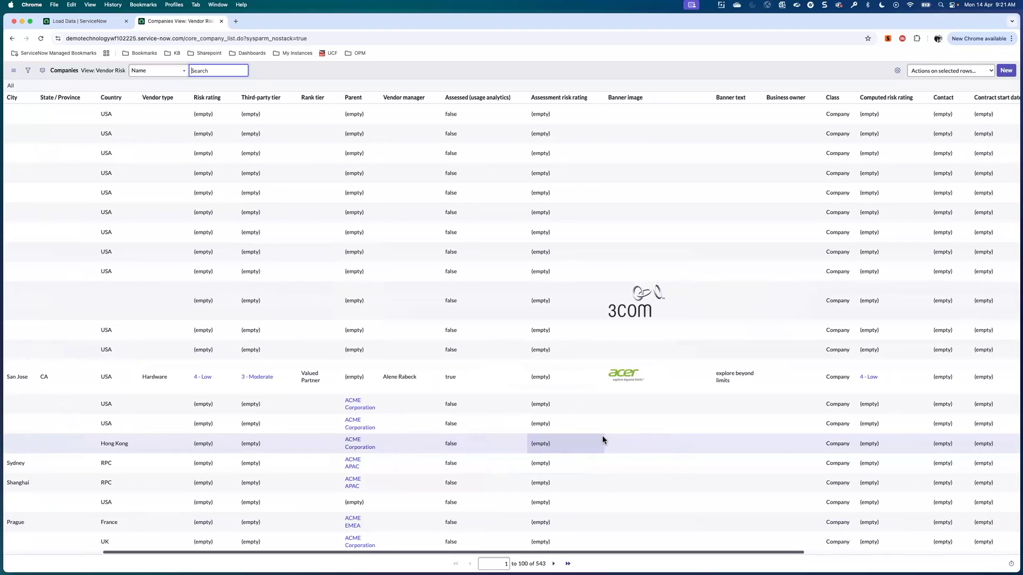
pyautogui.hscroll(-6, 602, 439)
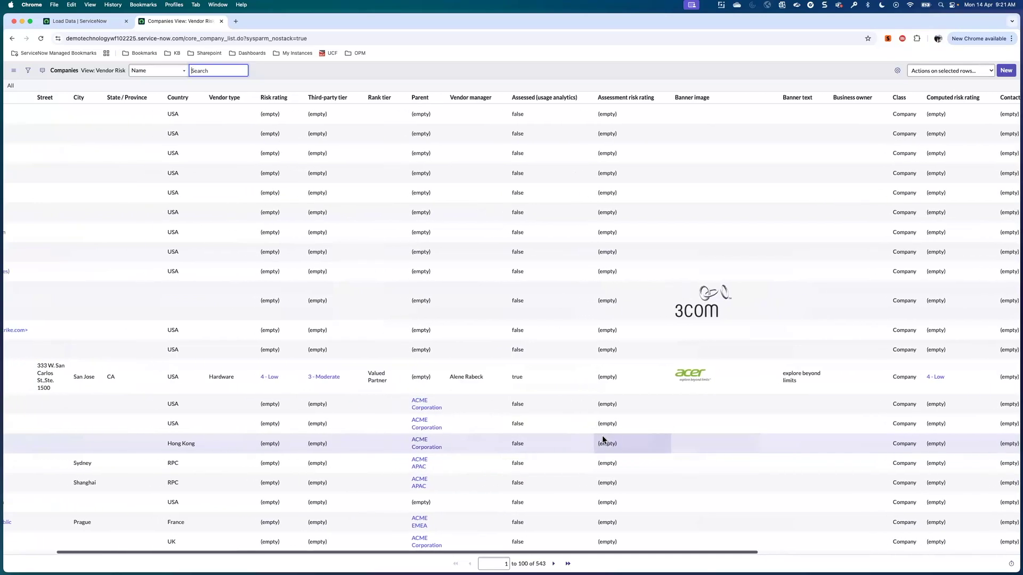
pyautogui.hscroll(-2, 602, 439)
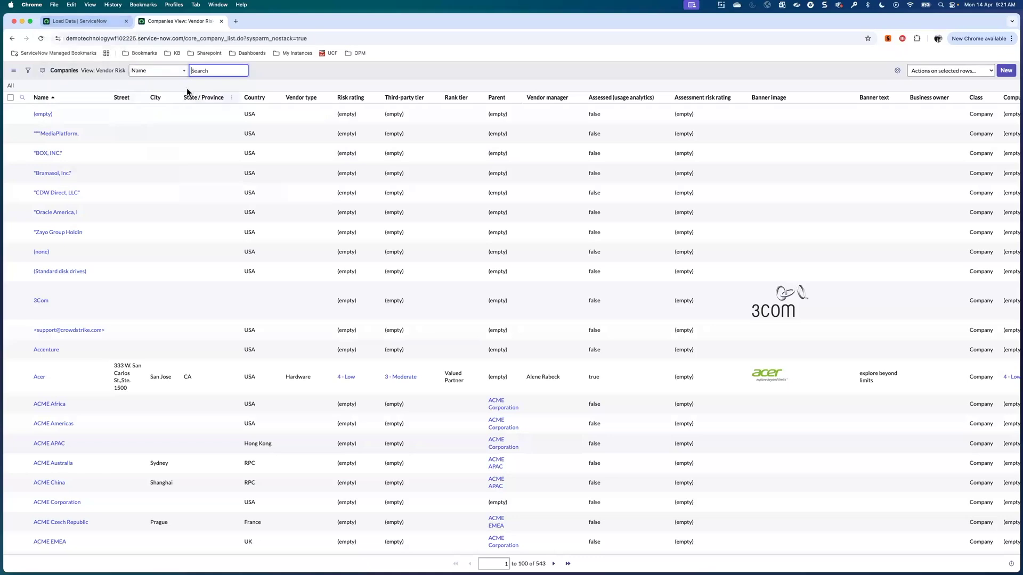
# Search the All menu for 'load data', then switch to the TP List spreadsheet.
pyautogui.click(101, 22)
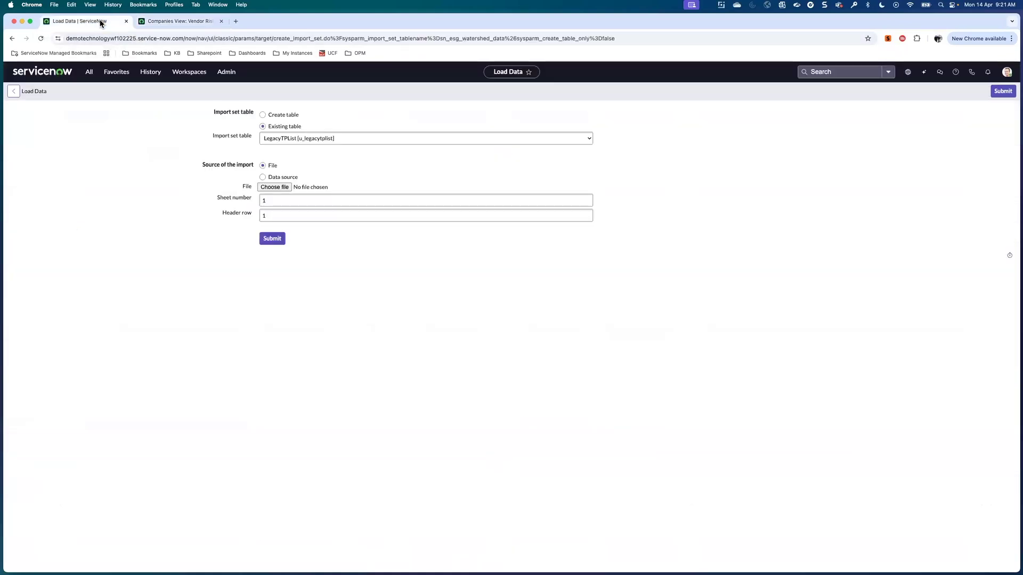
pyautogui.click(89, 73)
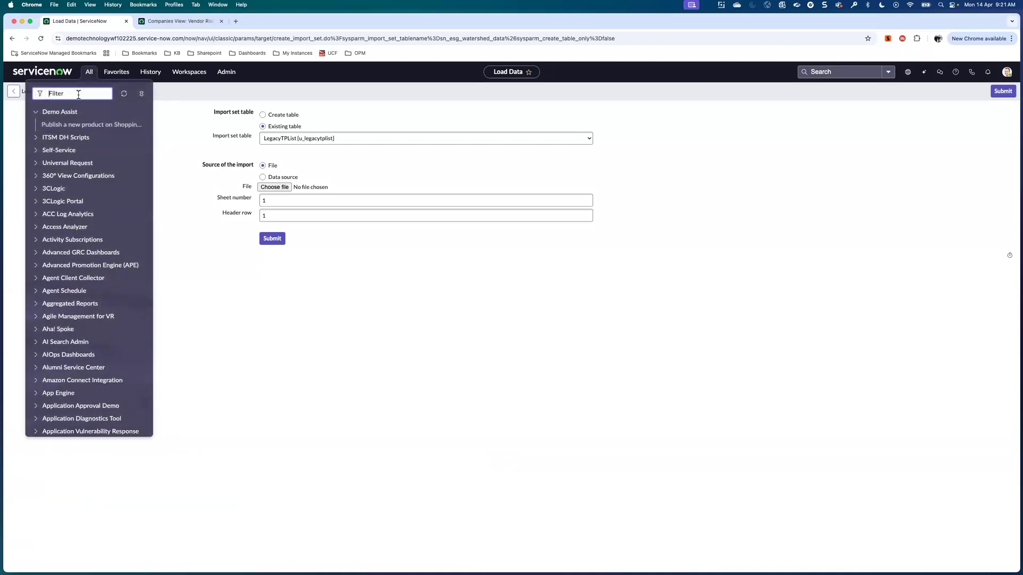
pyautogui.write('load data')
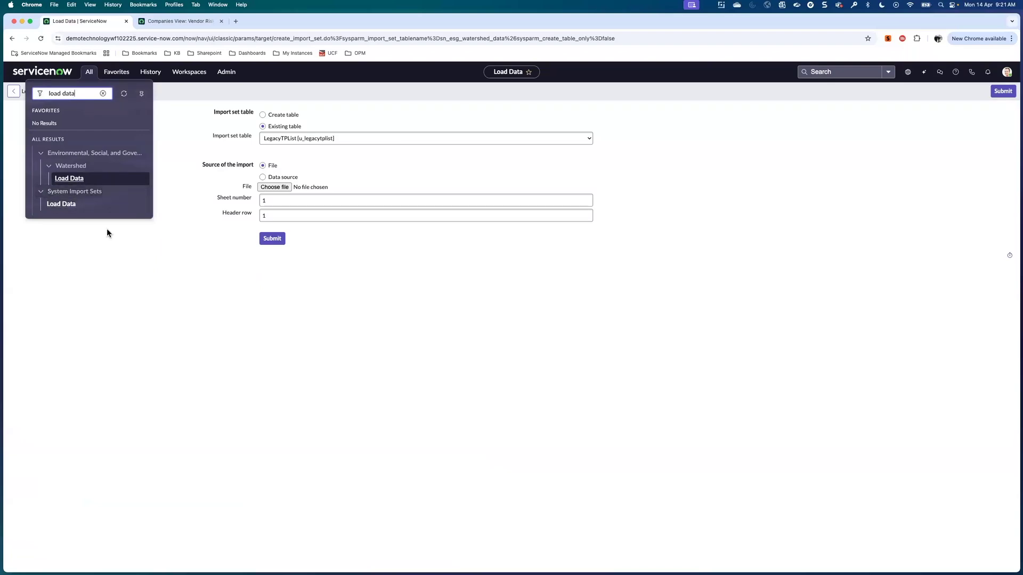
pyautogui.click(186, 131)
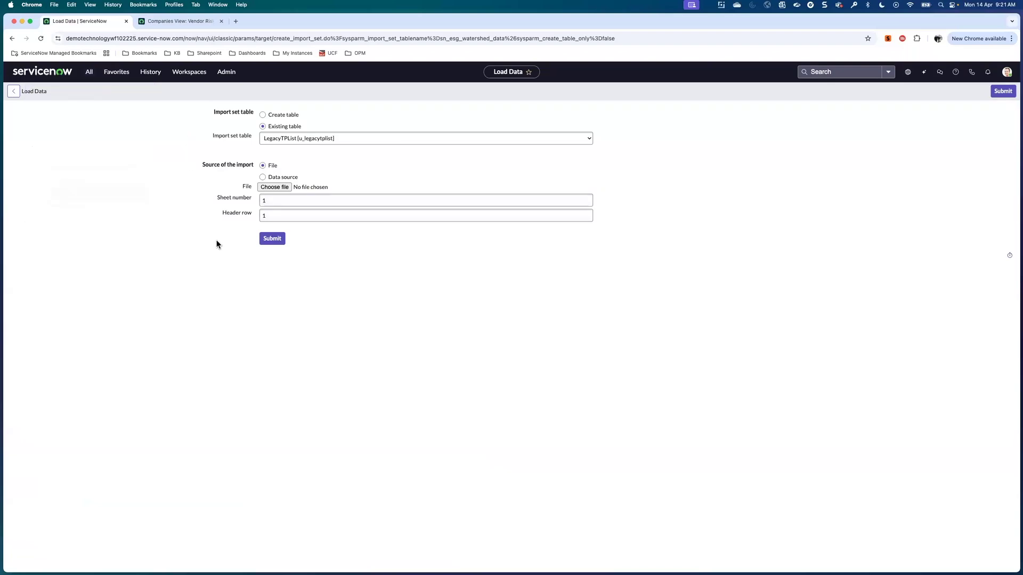
pyautogui.hotkey('ctrl', 'Right')
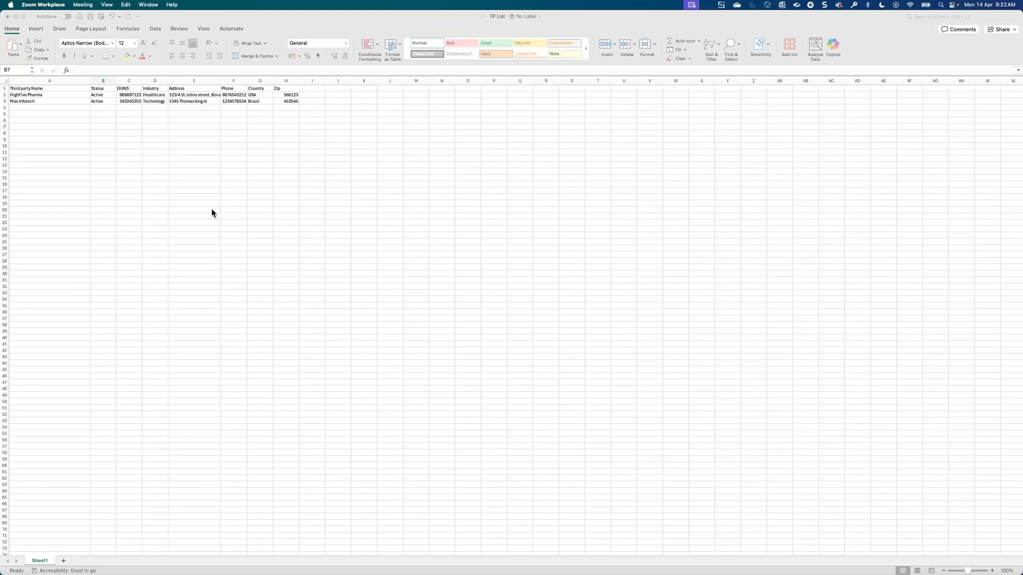
# Switch from the TP List sheet back to the ServiceNow Load Data form.
pyautogui.hotkey('ctrl', 'Left')
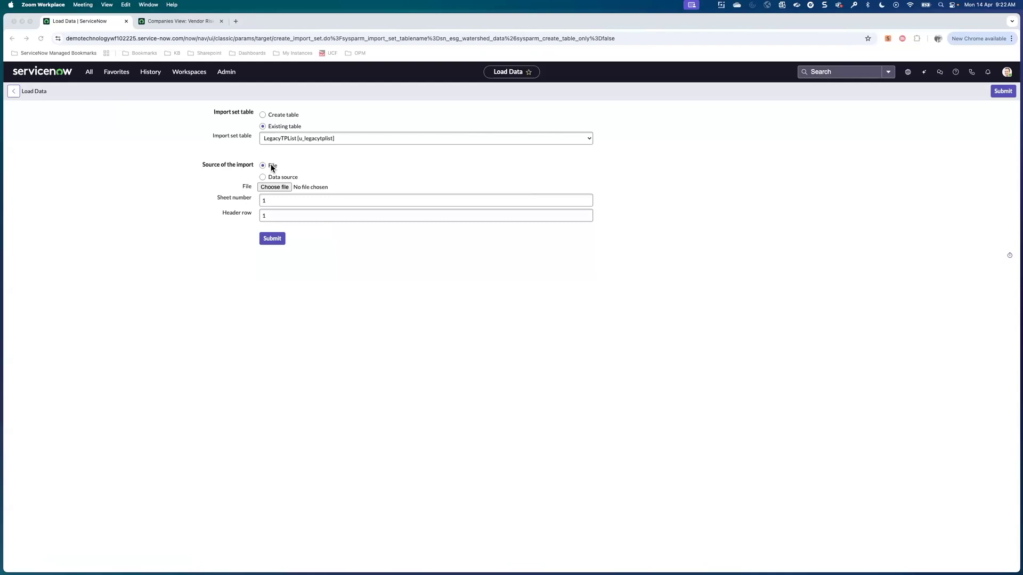
# Upload TP List.xlsx as the source file for LegacyTPList and submit the import.
pyautogui.click(275, 190)
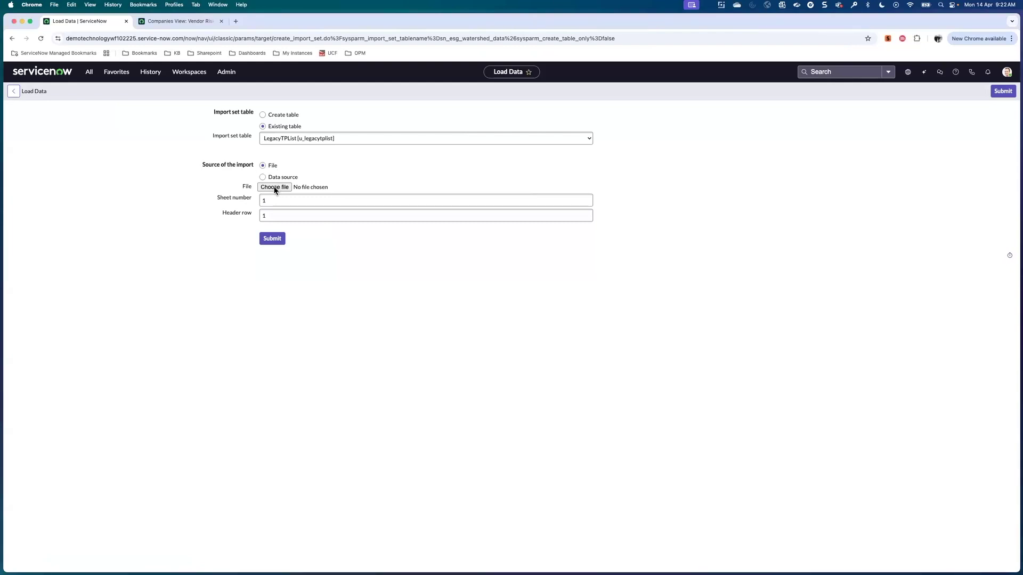
pyautogui.click(275, 188)
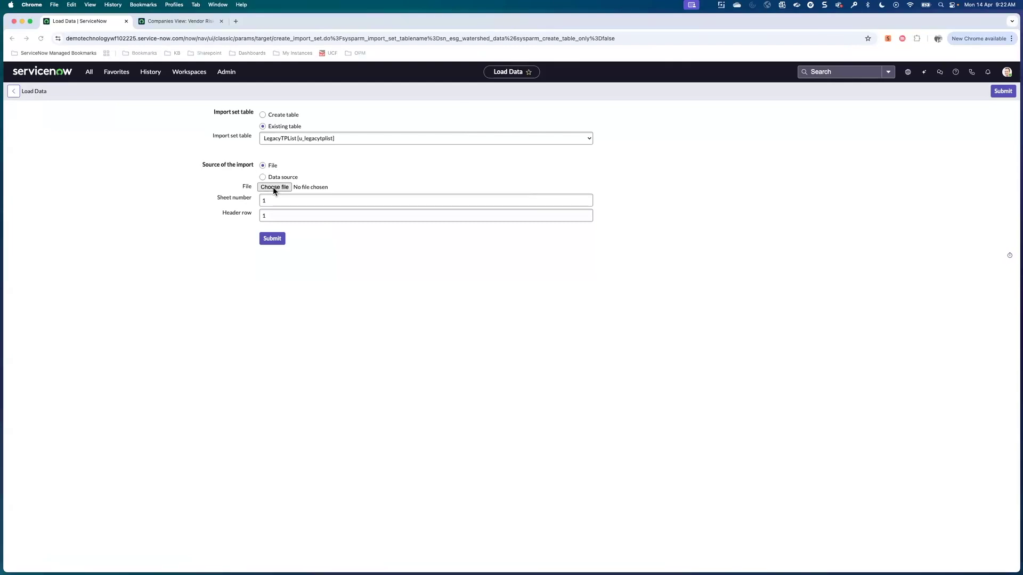
pyautogui.click(434, 238)
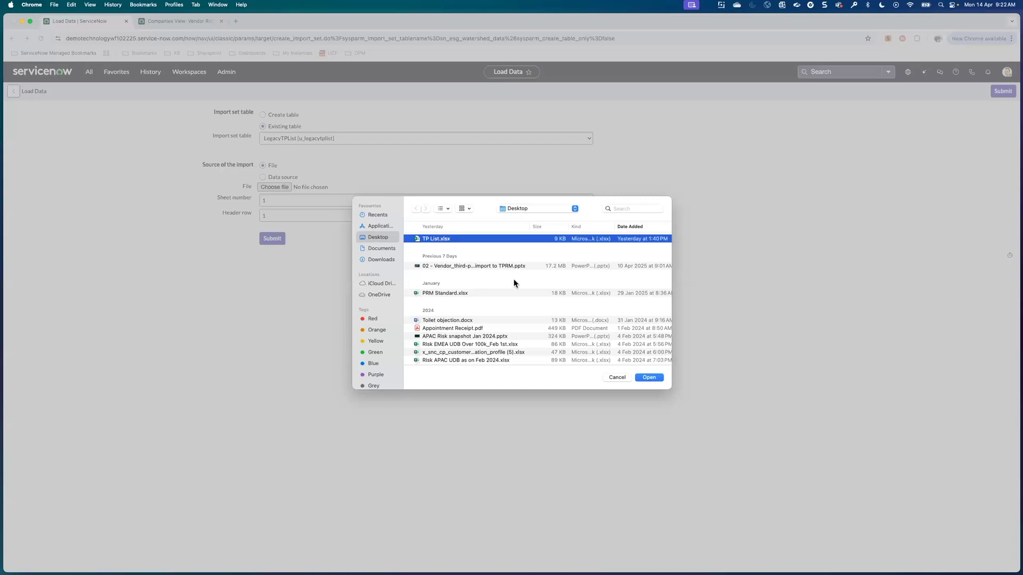
pyautogui.click(650, 376)
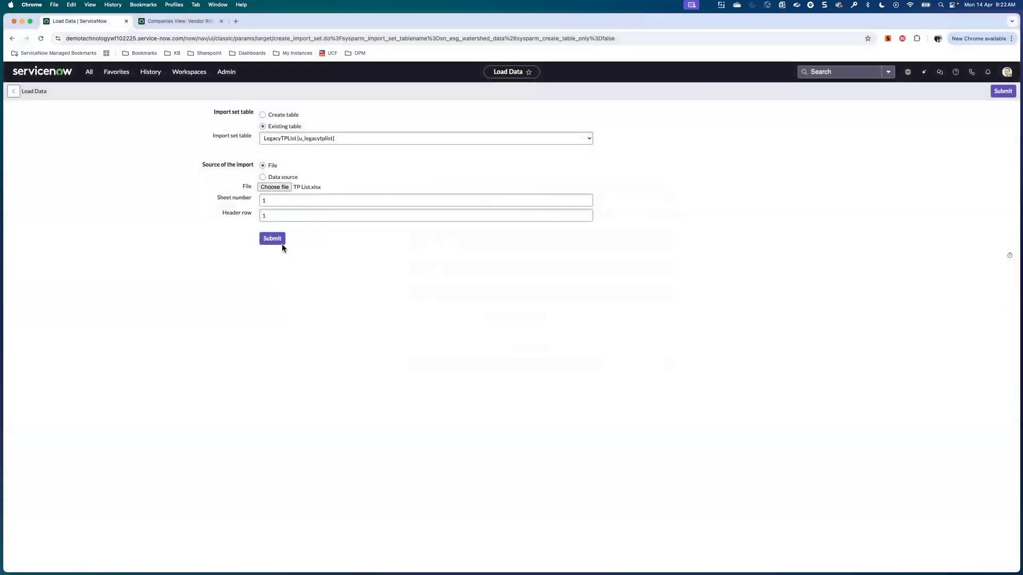
pyautogui.click(272, 238)
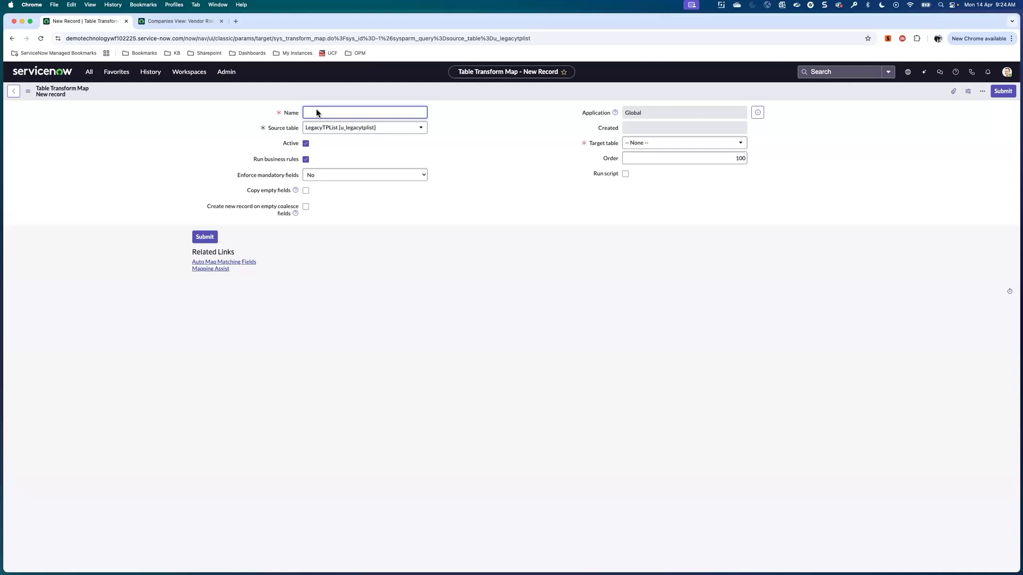
# Name the transform map 'TP Test import', target Company [core_company], and save it.
pyautogui.write('TP Test import')
pyautogui.click(645, 146)
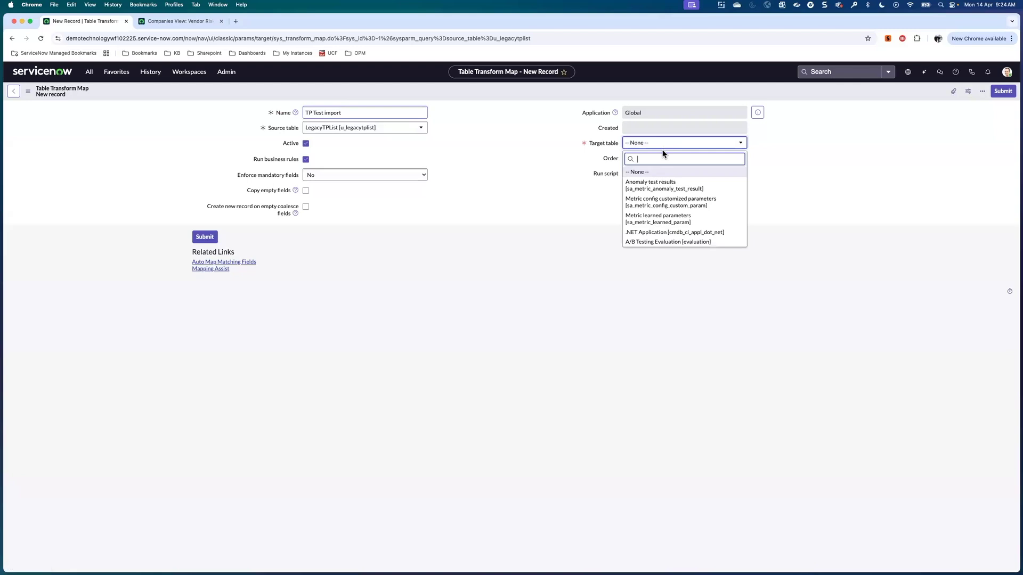
pyautogui.write('core_')
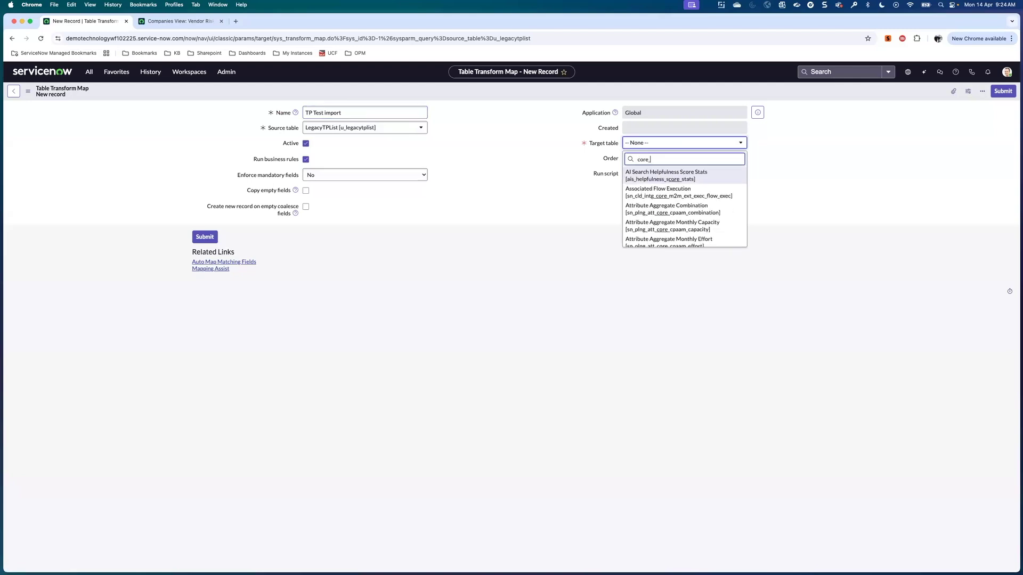
pyautogui.write('company')
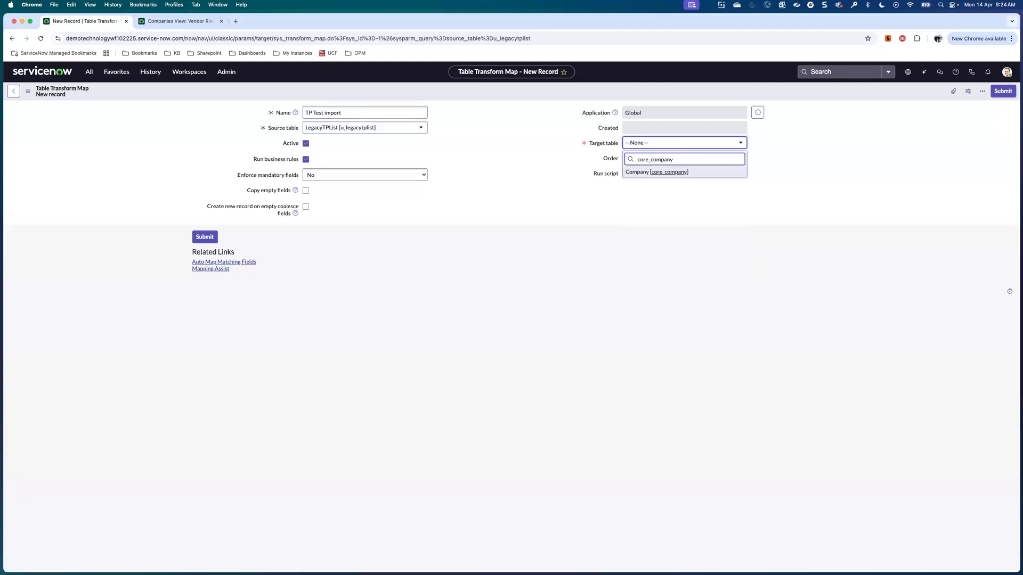
pyautogui.click(675, 172)
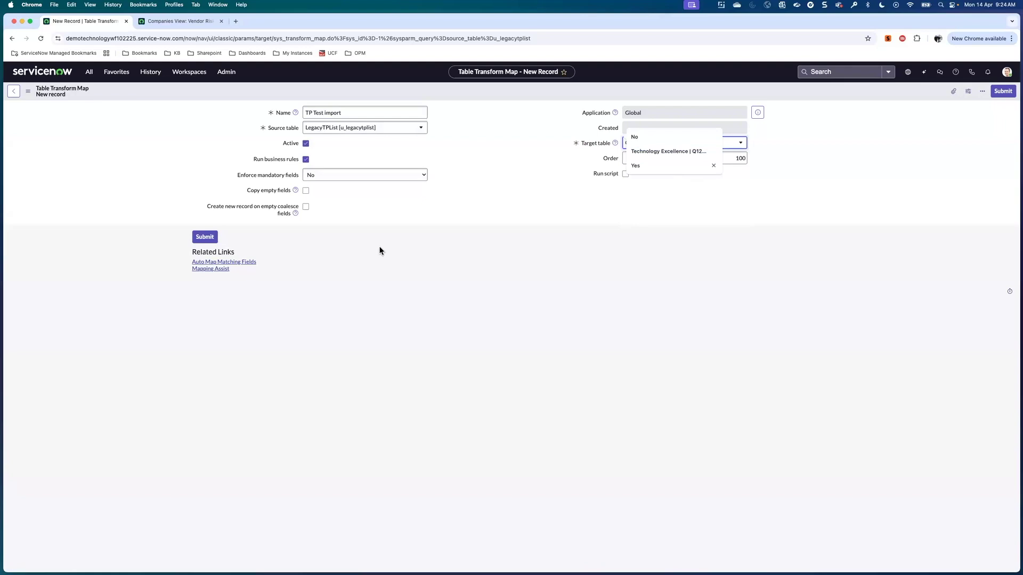
pyautogui.rightClick(405, 94)
pyautogui.click(426, 101)
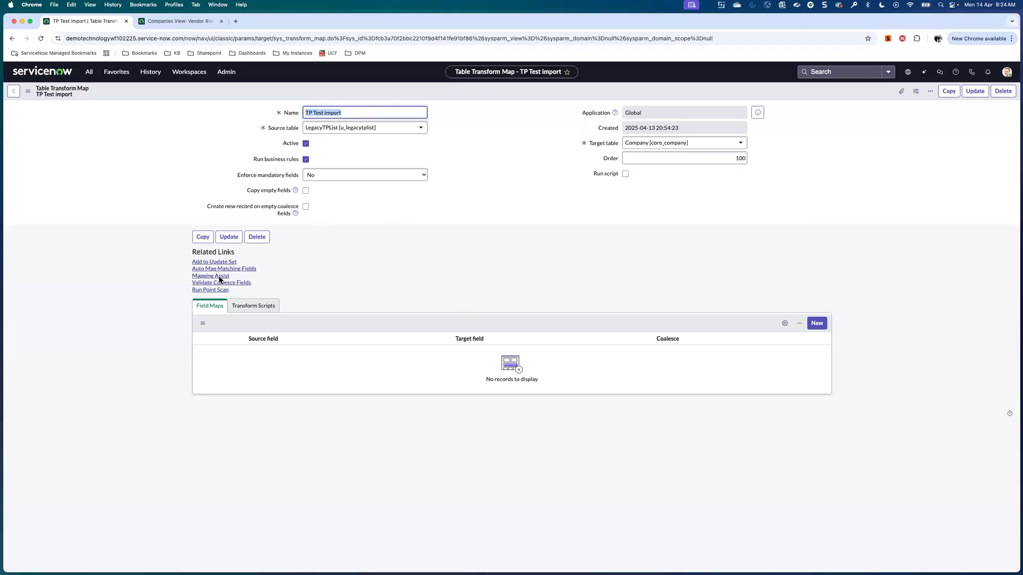
# In Mapping Assist, add source fields Address, DUNS, Third party Name and Zip to the field map.
pyautogui.click(275, 280)
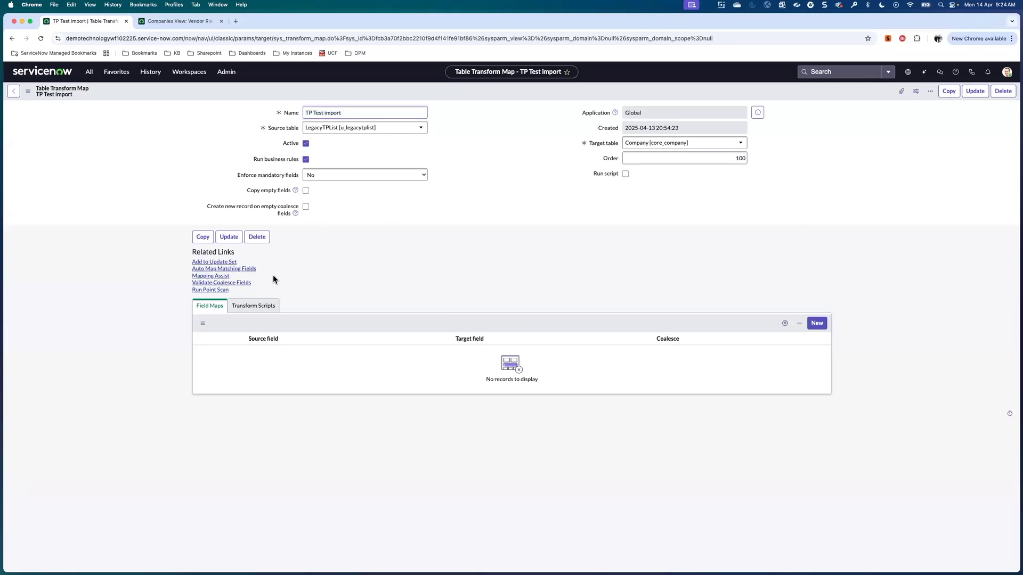
pyautogui.click(212, 277)
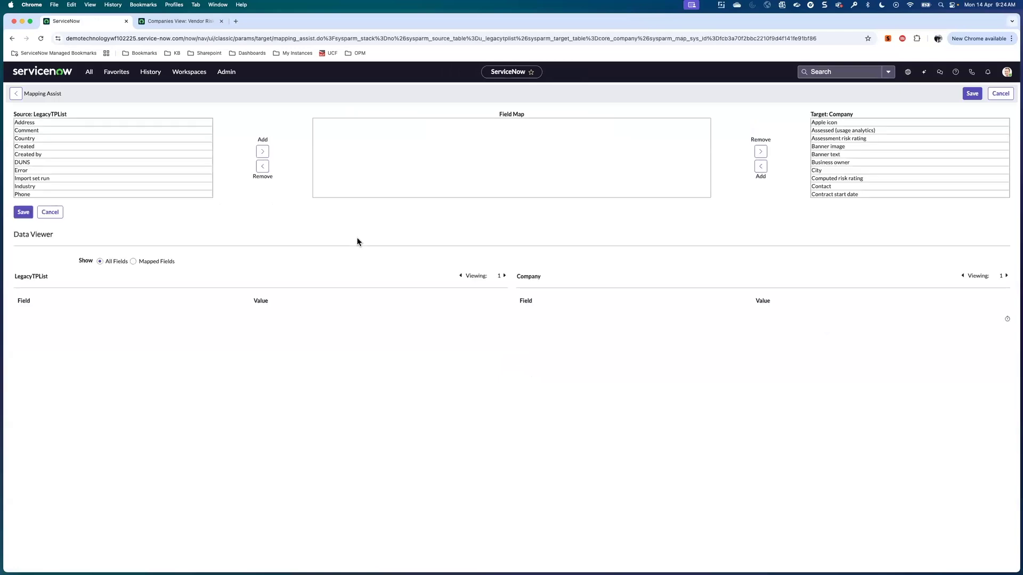
pyautogui.click(65, 123)
pyautogui.click(264, 154)
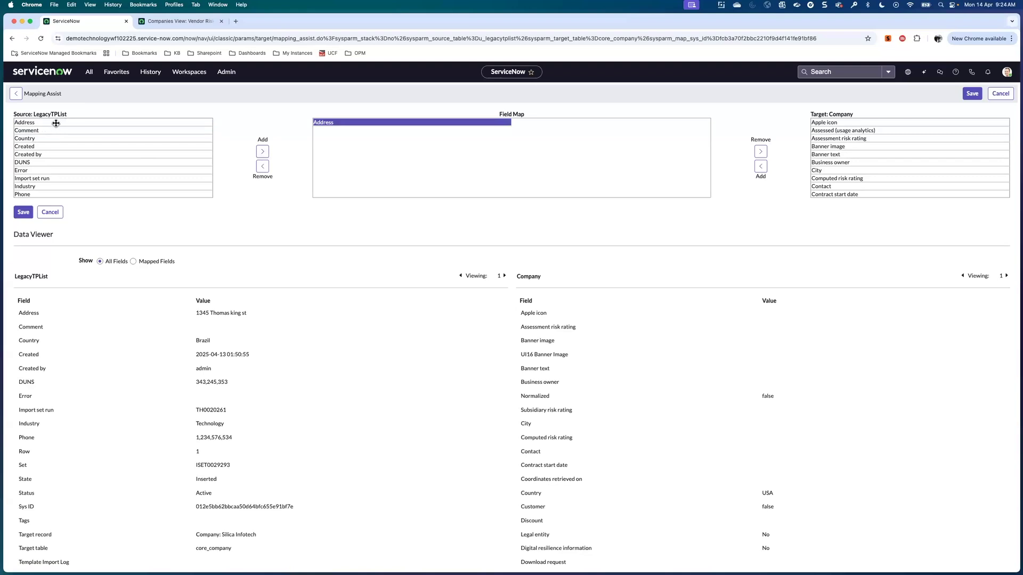
pyautogui.click(61, 162)
pyautogui.click(262, 153)
pyautogui.scroll(-5, 82, 156)
pyautogui.click(67, 155)
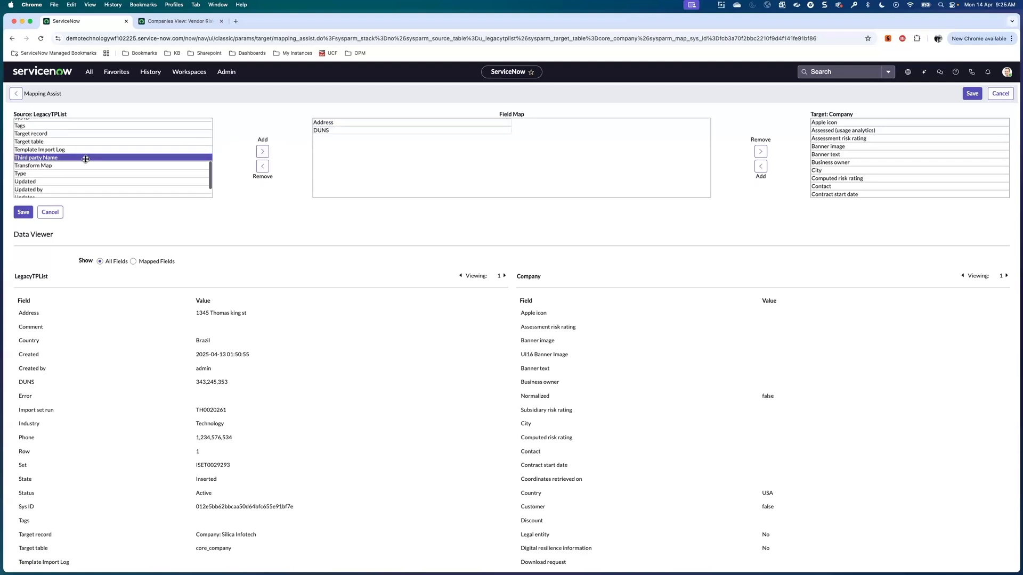
pyautogui.click(263, 152)
pyautogui.scroll(-3, 144, 165)
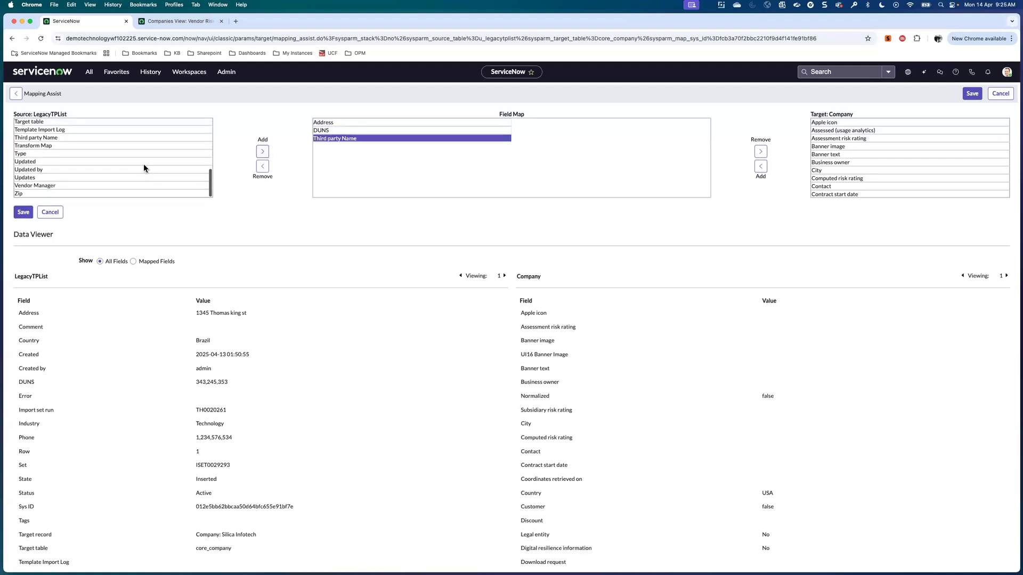
pyautogui.click(72, 193)
pyautogui.click(262, 152)
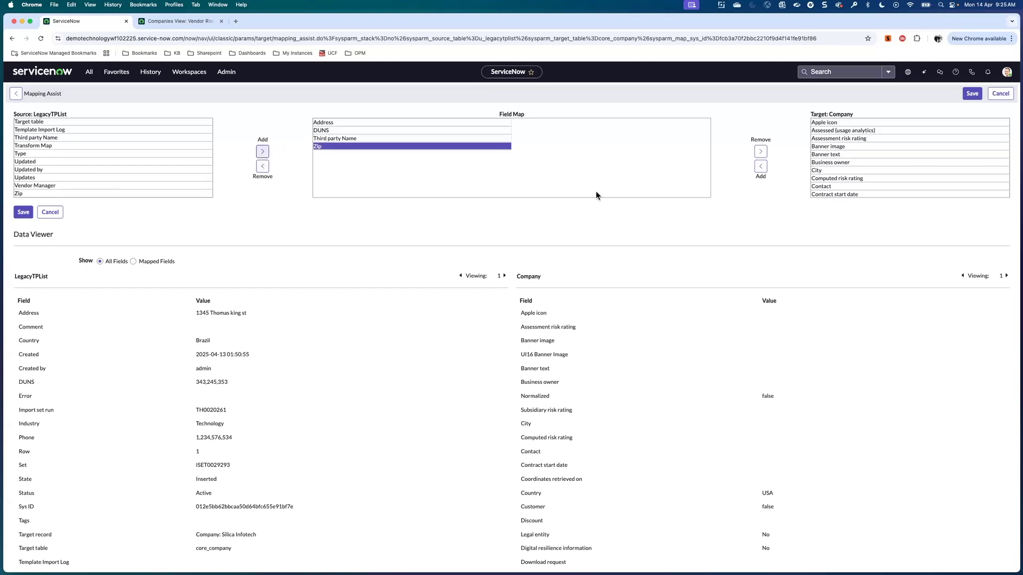
# Map Address to Street and DUNS to DUNS number on the Company target.
pyautogui.click(841, 154)
pyautogui.scroll(-10, 841, 154)
pyautogui.scroll(-6, 841, 154)
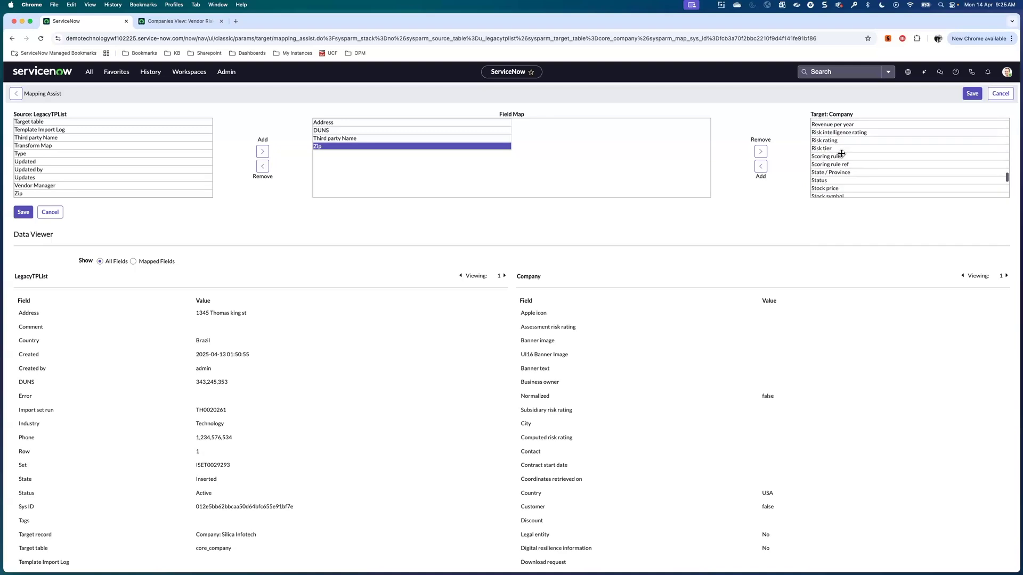
pyautogui.scroll(-2, 841, 154)
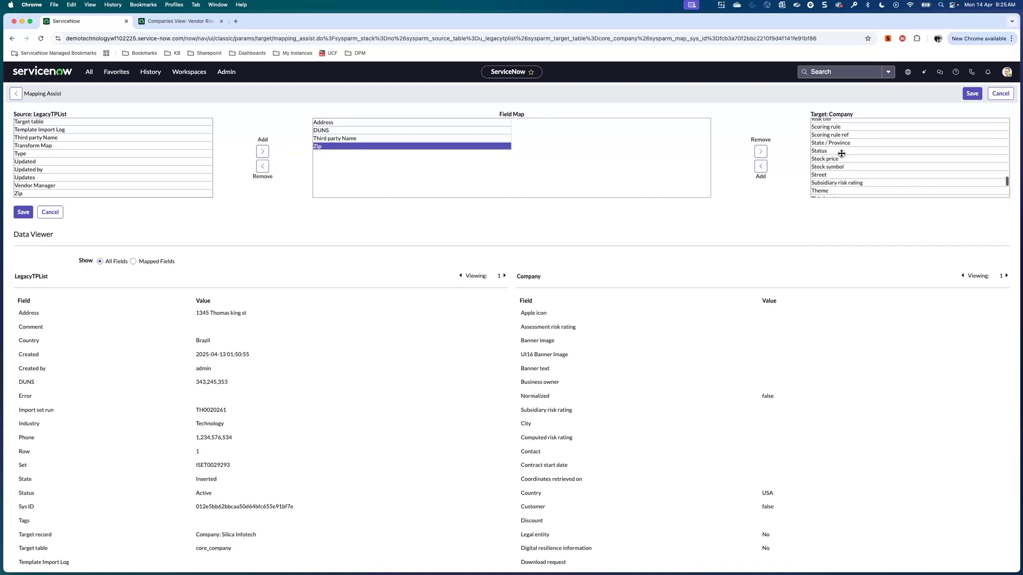
pyautogui.doubleClick(819, 175)
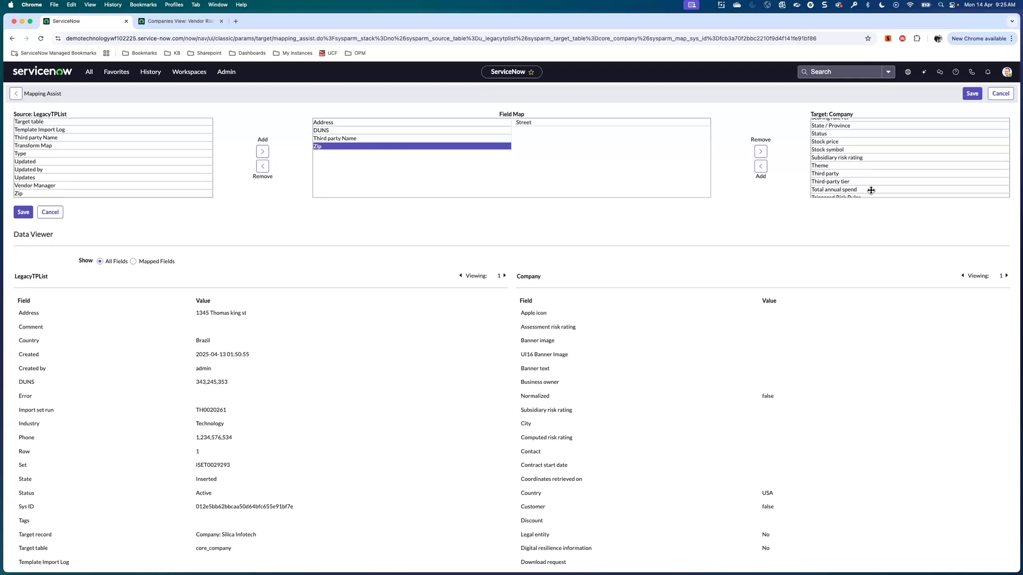
pyautogui.scroll(6, 850, 173)
pyautogui.scroll(10, 850, 174)
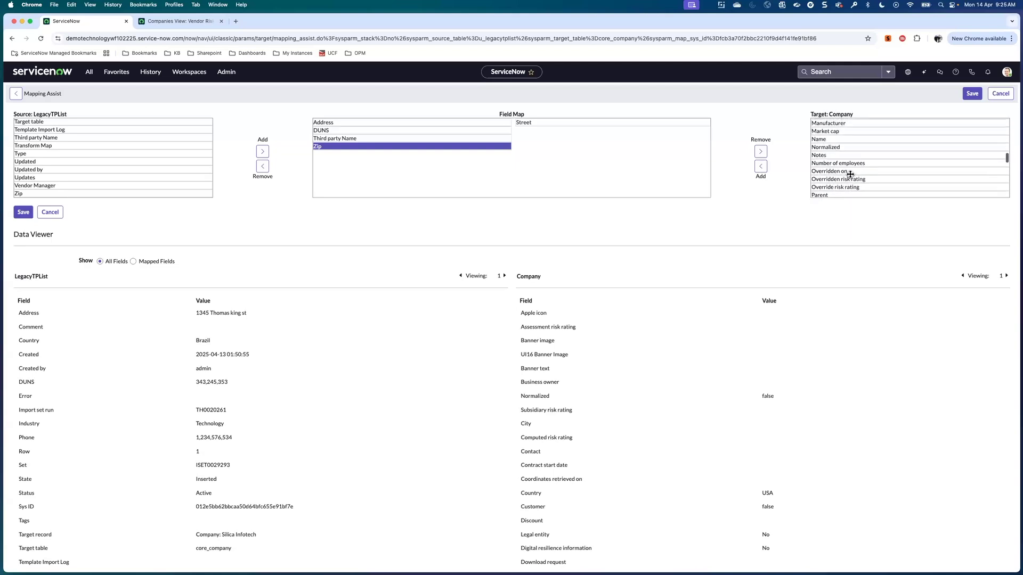
pyautogui.scroll(3, 850, 174)
pyautogui.click(834, 158)
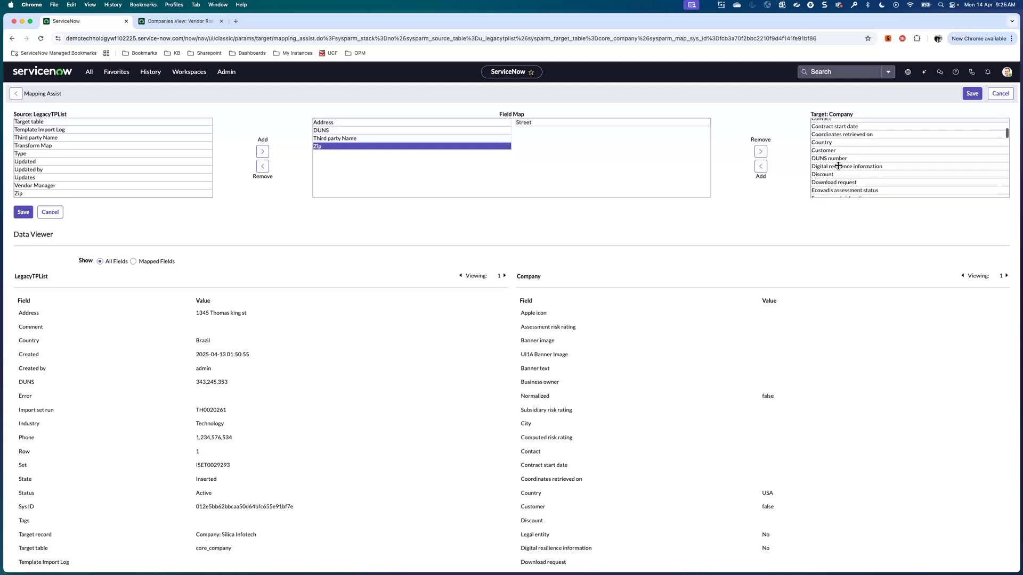
pyautogui.click(760, 167)
# Map Third party Name to Name and Zip to Zip / Postal code, then save.
pyautogui.scroll(-5, 834, 177)
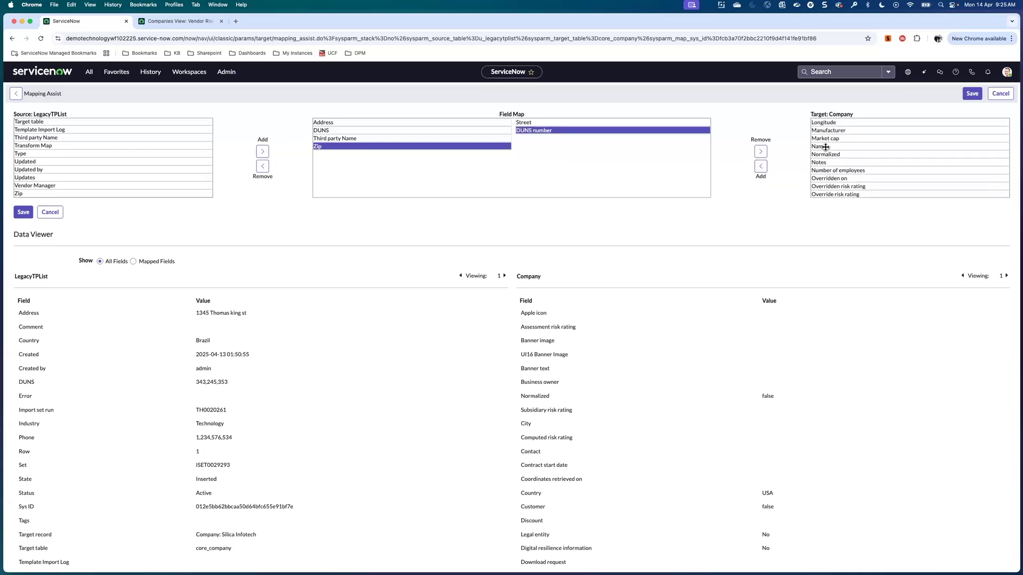
pyautogui.doubleClick(823, 147)
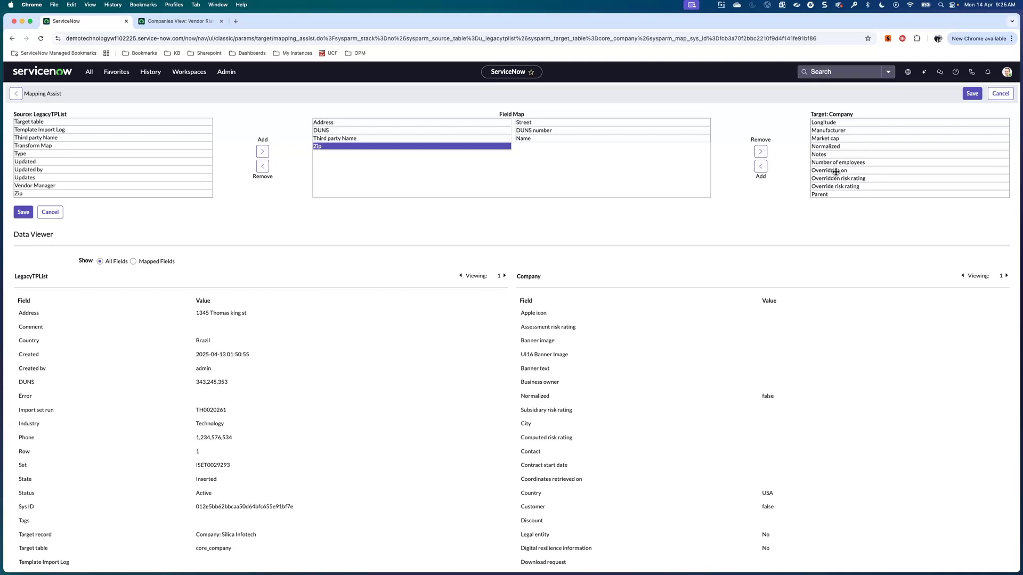
pyautogui.scroll(-2, 836, 172)
pyautogui.scroll(-10, 836, 172)
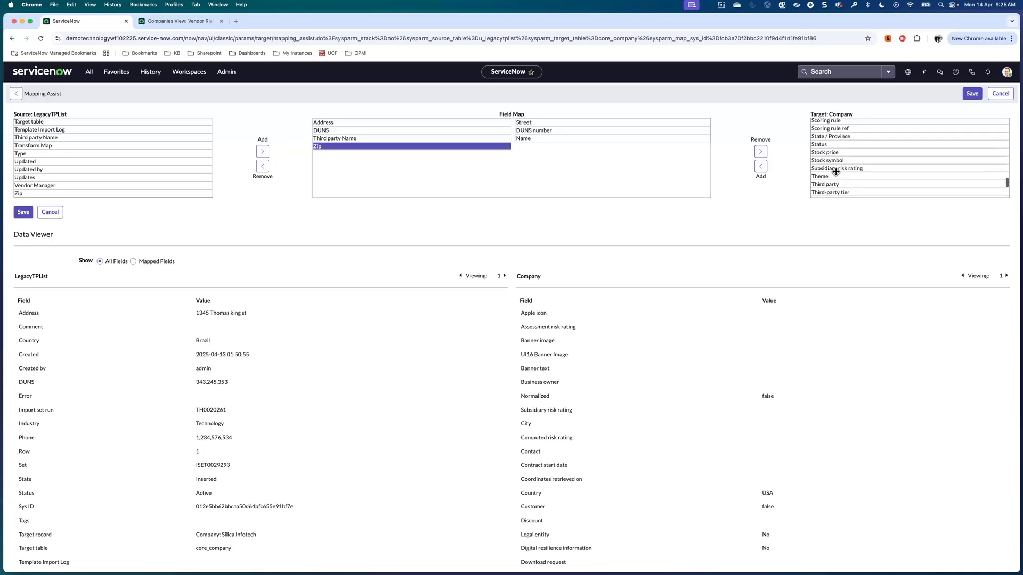
pyautogui.scroll(-3, 833, 156)
pyautogui.scroll(2, 833, 157)
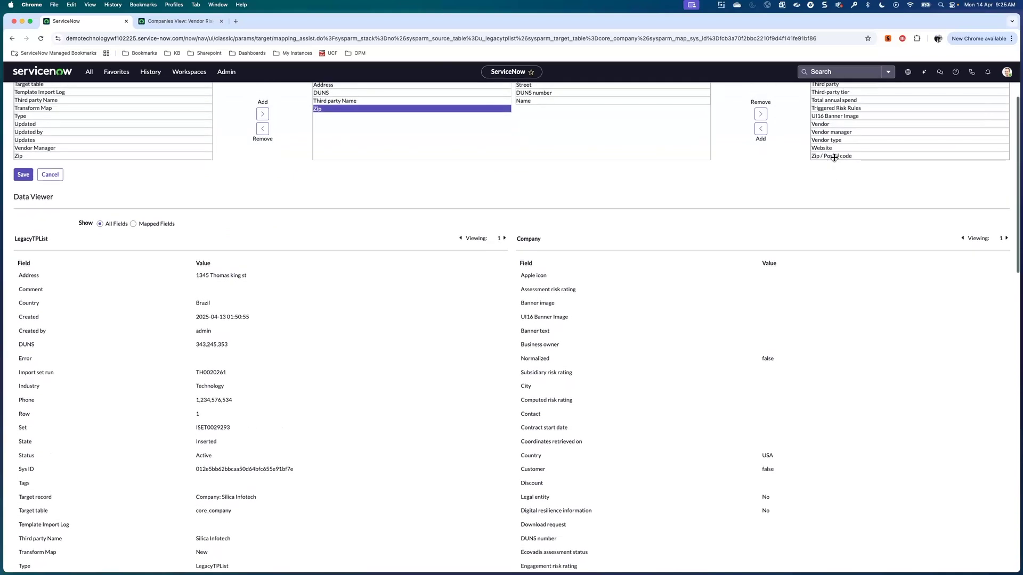
pyautogui.click(833, 156)
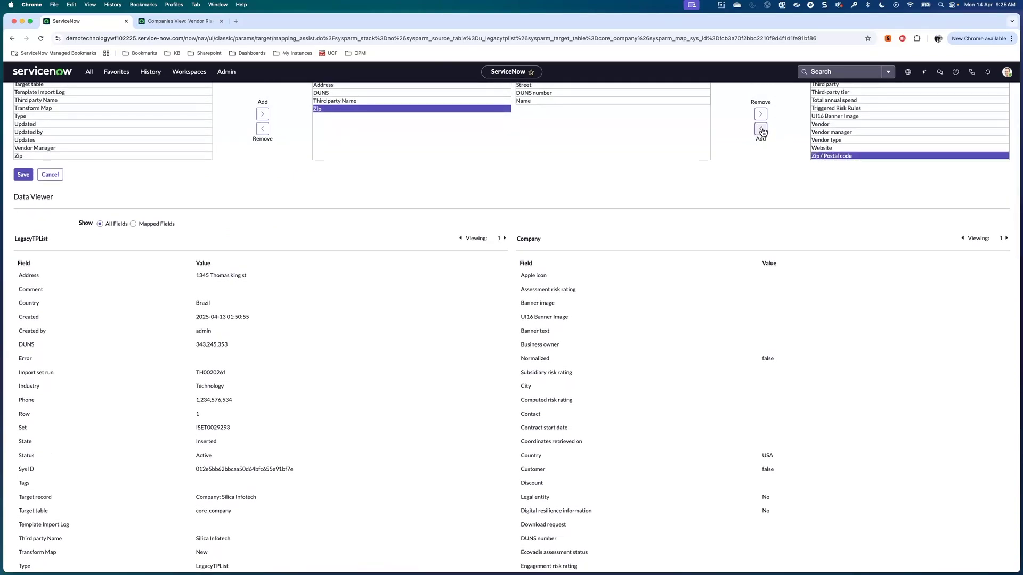
pyautogui.click(760, 129)
pyautogui.scroll(2, 682, 172)
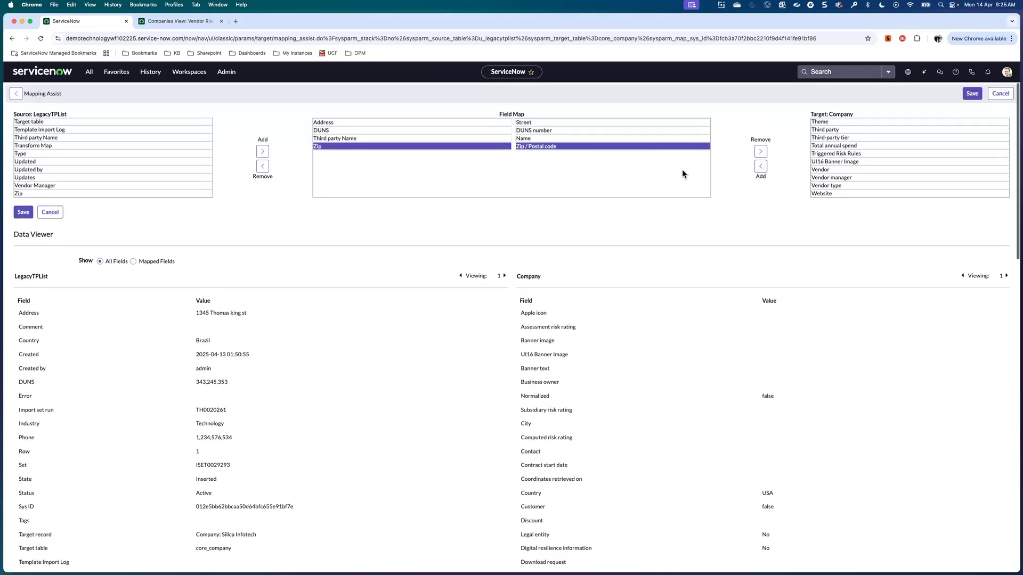
pyautogui.click(22, 215)
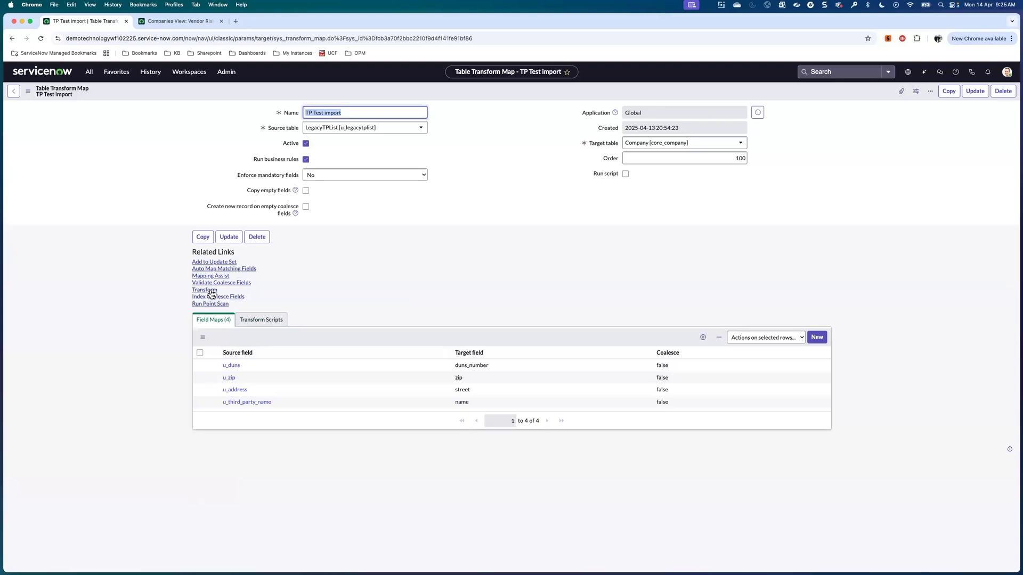
# Transform the import set using TP Test import instead of the Copy of Copy of TPlist1 map.
pyautogui.click(211, 293)
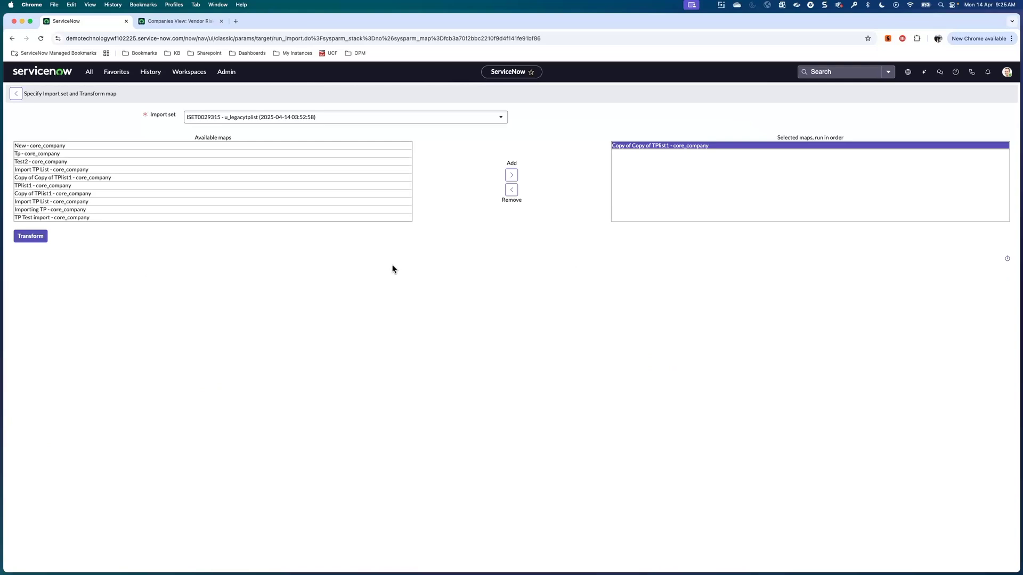
pyautogui.click(511, 193)
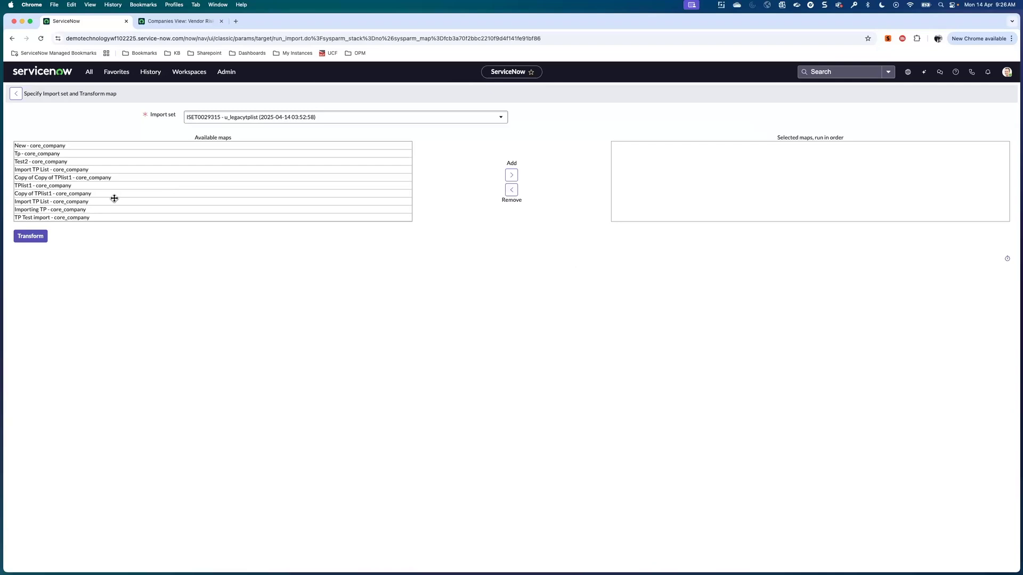
pyautogui.click(66, 218)
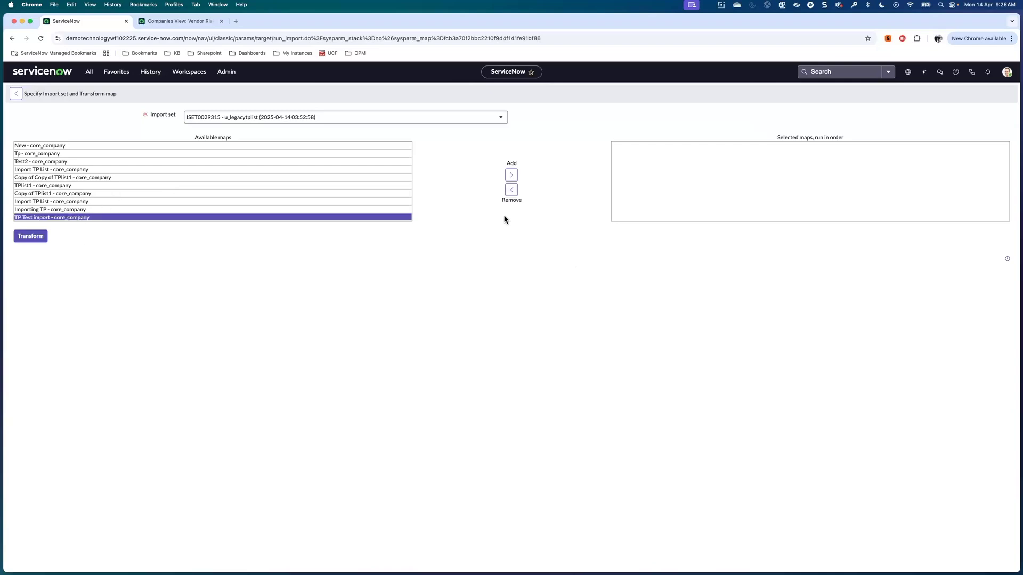
pyautogui.click(512, 176)
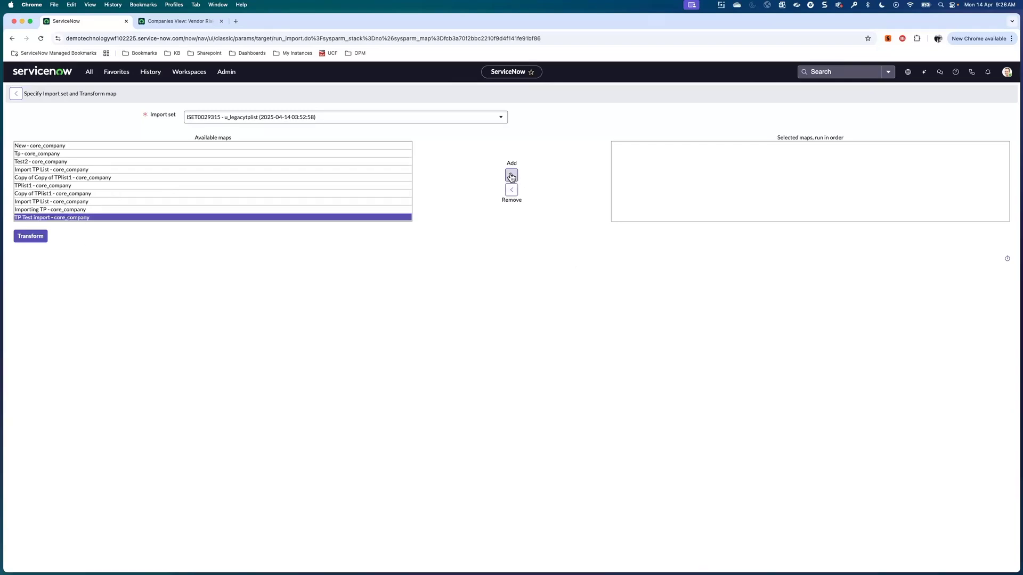
pyautogui.click(30, 238)
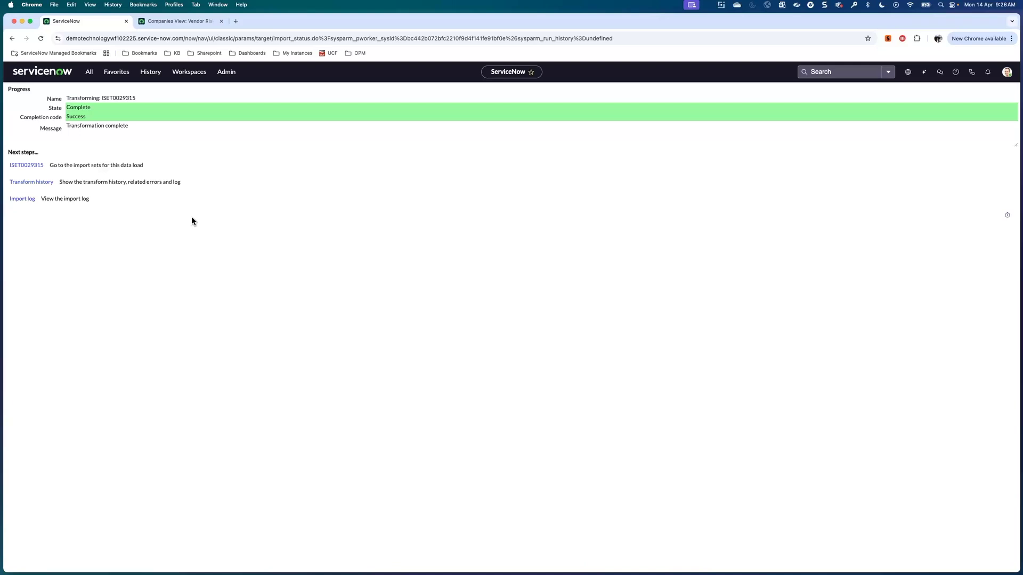
# Switch to Vendor Management Workspace and open its All third parties list.
pyautogui.click(190, 75)
pyautogui.scroll(-10, 213, 389)
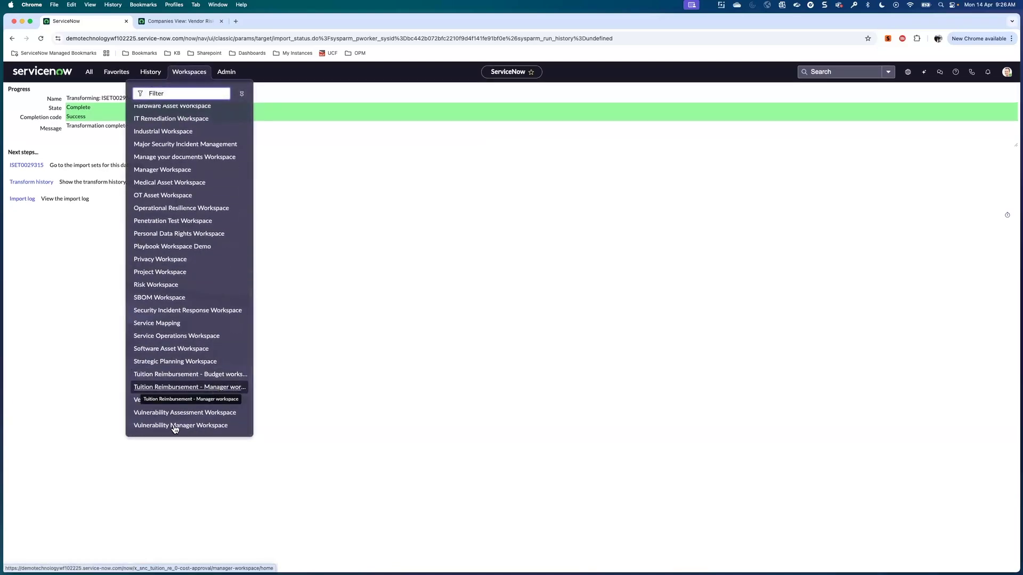
pyautogui.click(173, 401)
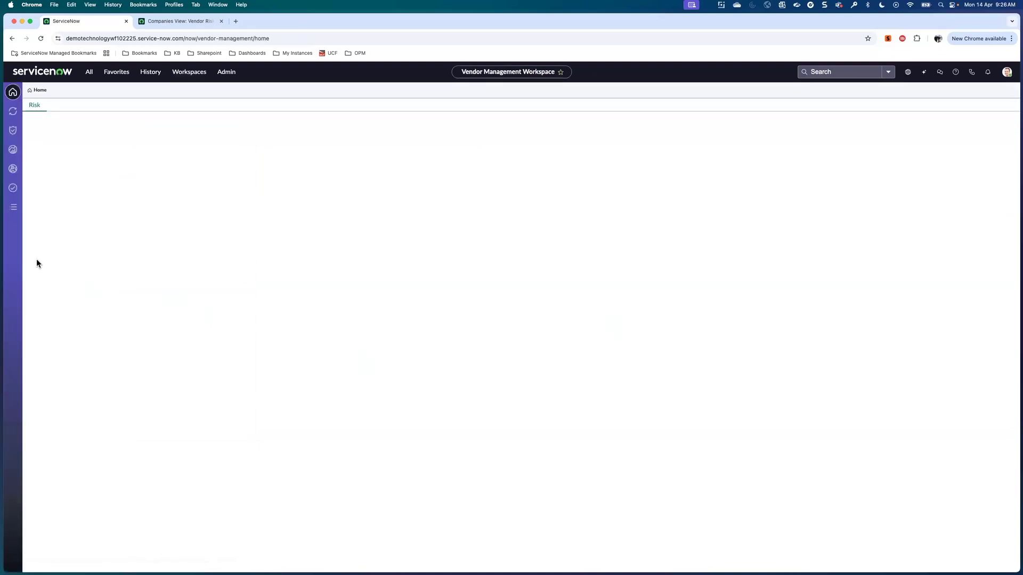
pyautogui.click(13, 207)
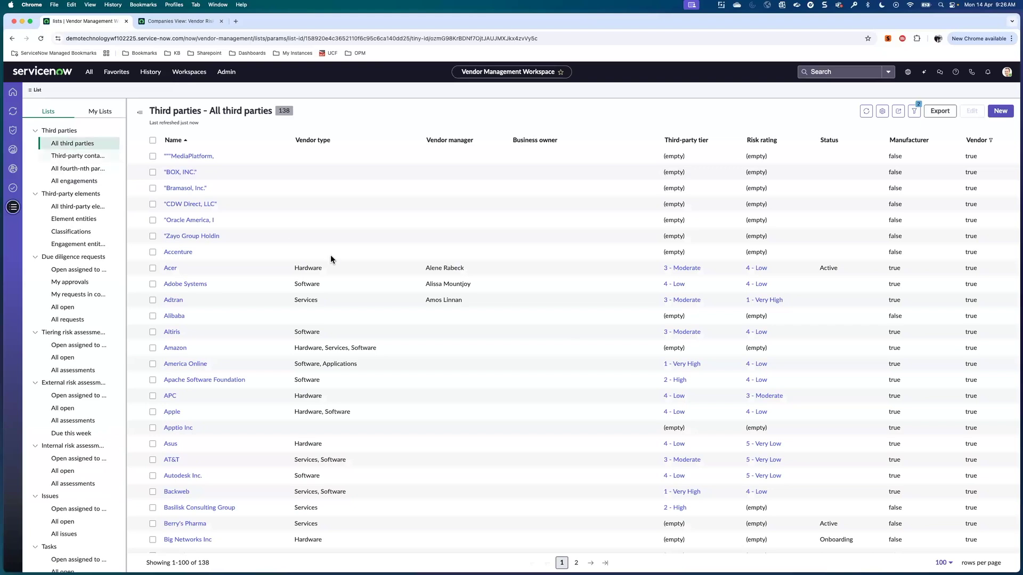
# Remove the Vendor = true and Third party = true filters from the third parties list.
pyautogui.click(913, 111)
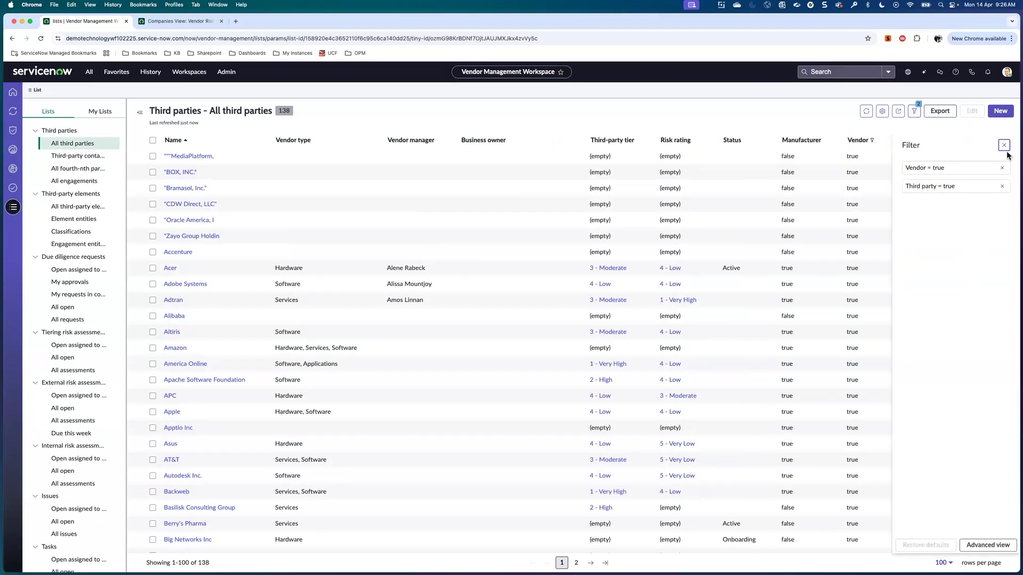
pyautogui.click(1003, 146)
pyautogui.click(914, 111)
pyautogui.click(1001, 167)
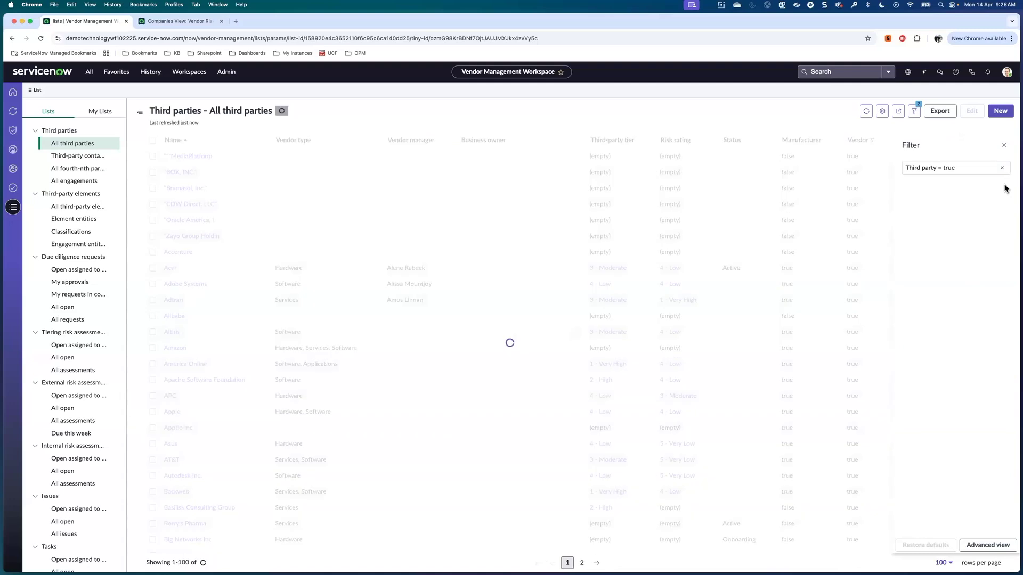
pyautogui.click(1001, 169)
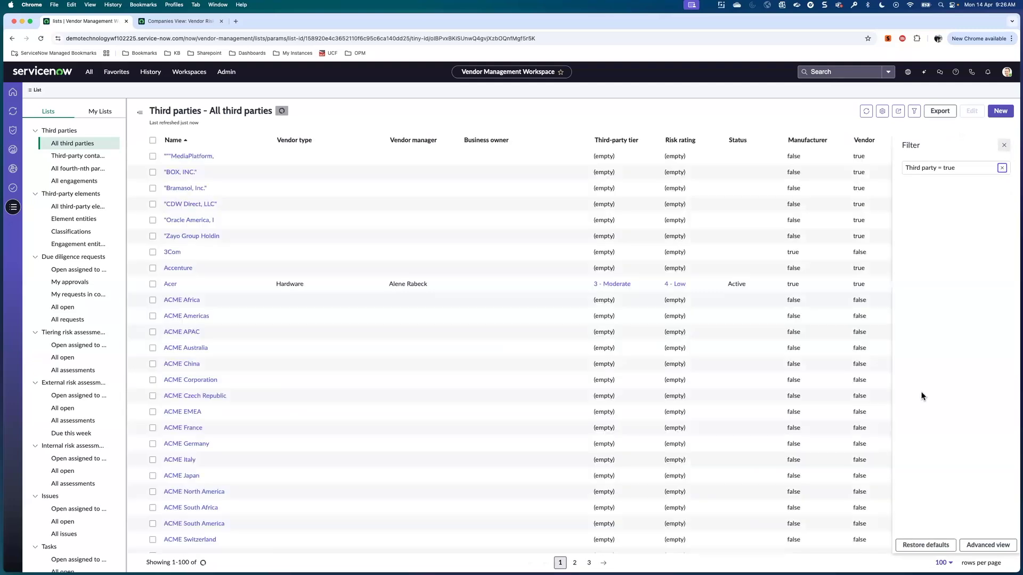
# Filter the Name column by 'max', then change the filter value to 'Hi'.
pyautogui.click(297, 143)
pyautogui.click(242, 221)
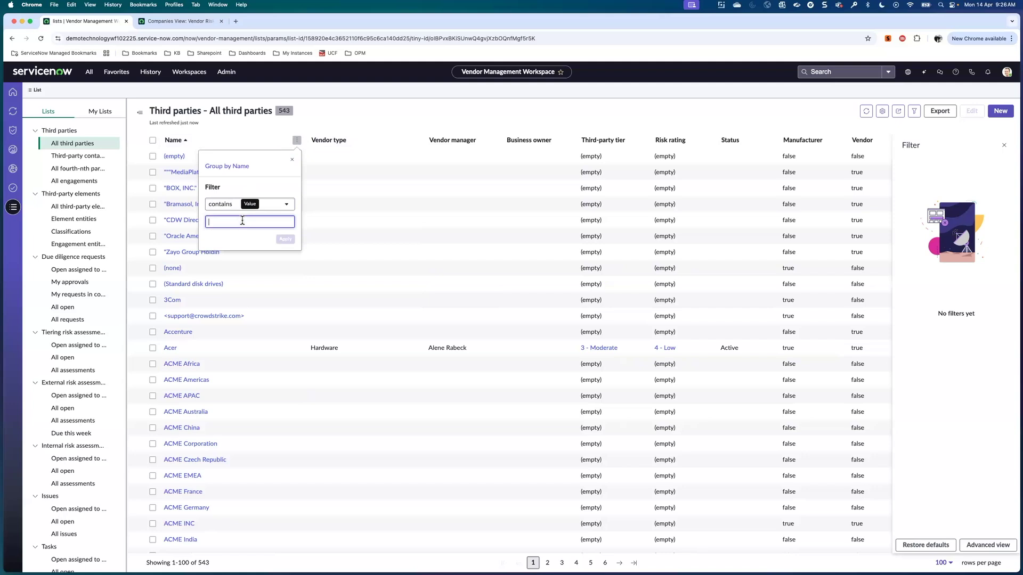
pyautogui.write('max')
pyautogui.click(308, 238)
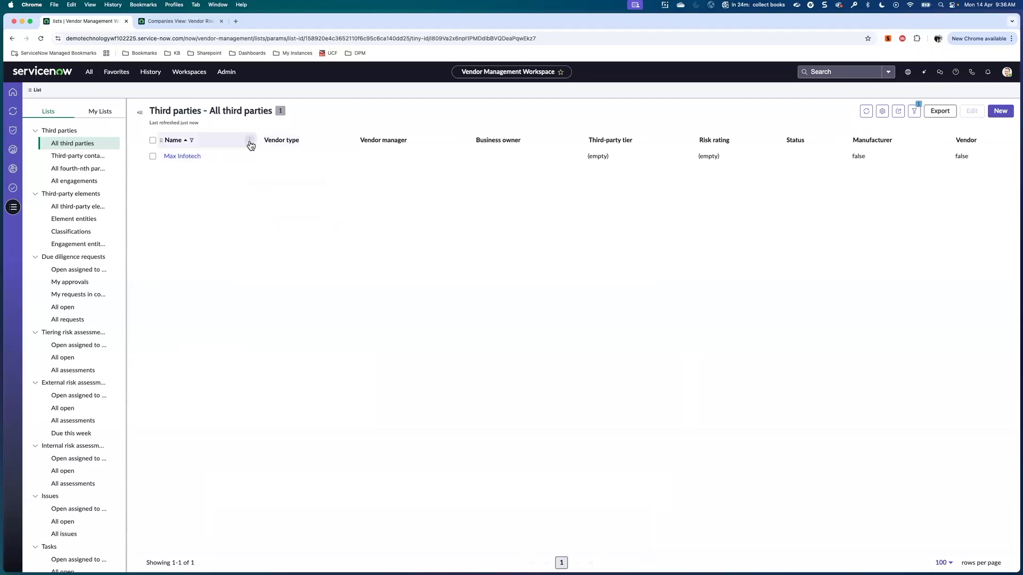
pyautogui.click(249, 141)
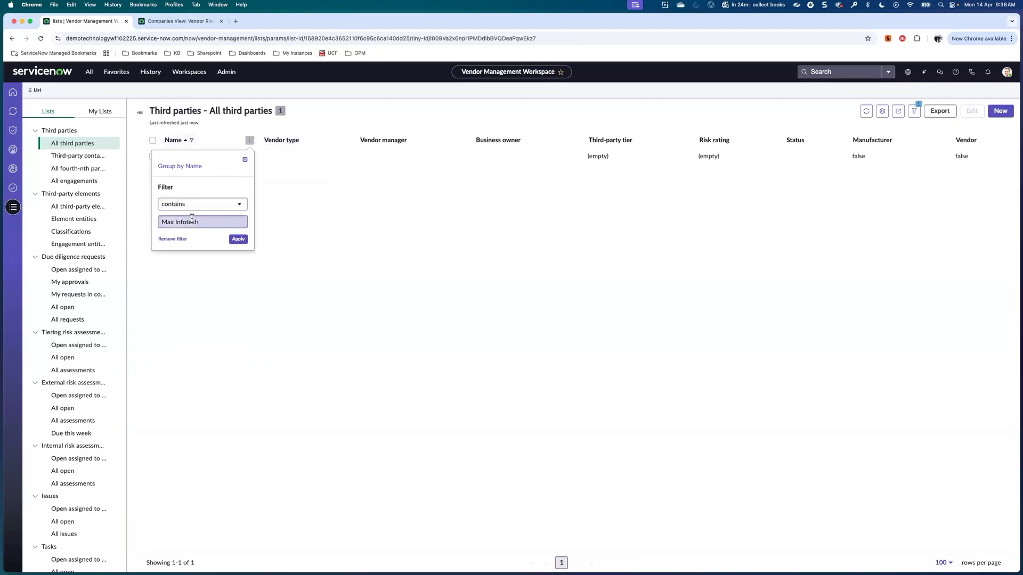
pyautogui.moveTo(201, 222); pyautogui.dragTo(162, 222)
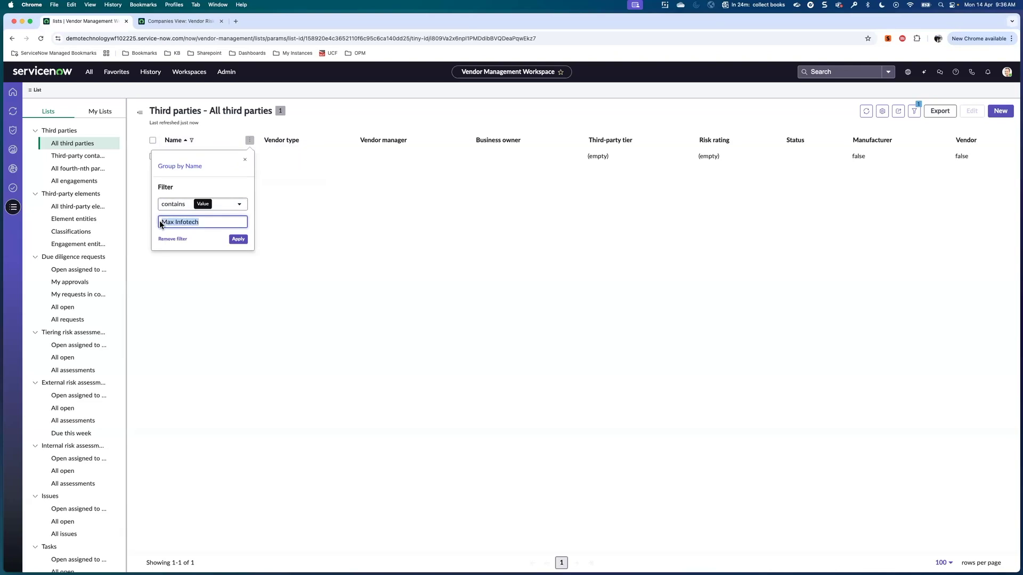
pyautogui.write('HighFive')
pyautogui.click(238, 239)
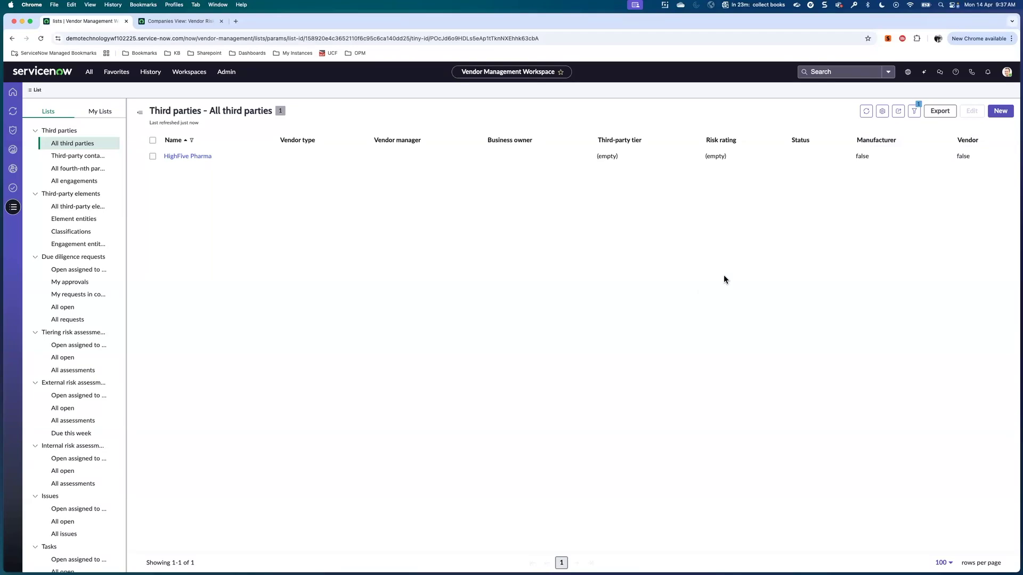
# Impersonate the demo business user account from the account menu.
pyautogui.click(1006, 72)
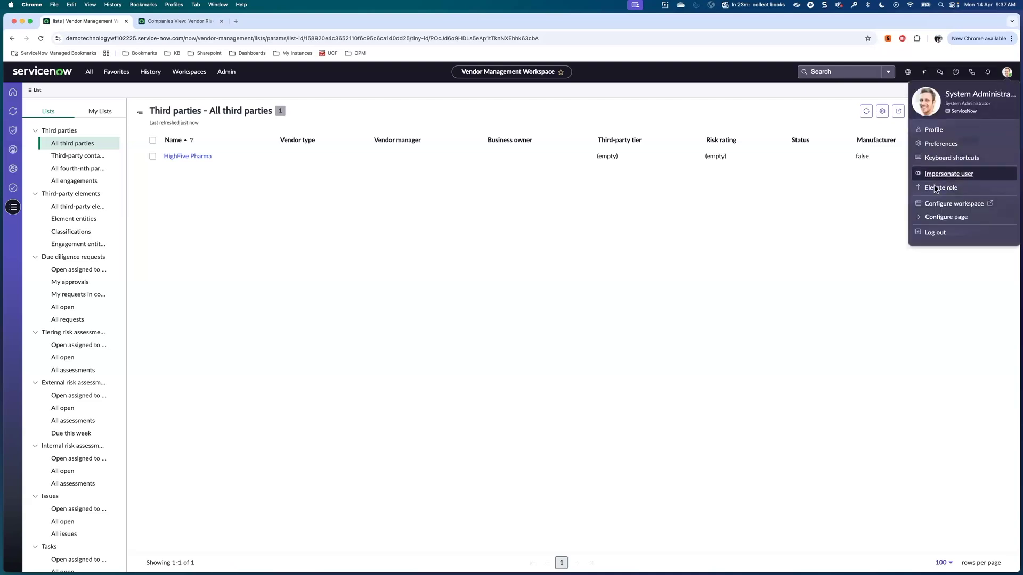
pyautogui.click(957, 177)
pyautogui.click(454, 372)
pyautogui.click(586, 411)
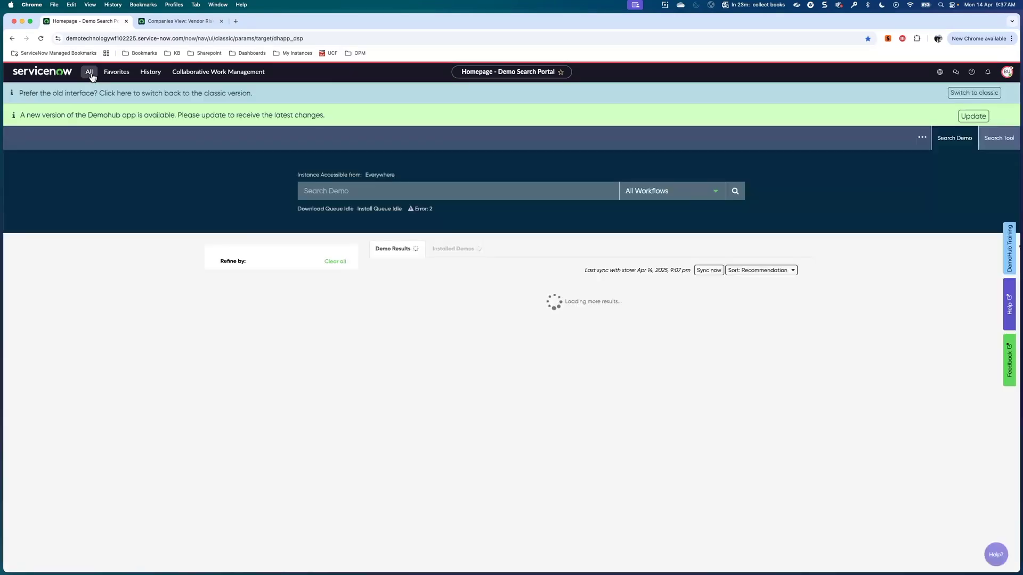
# Open Employee Center from the All menu filtered by 'emplo' and go to Risk & Compliance.
pyautogui.click(89, 72)
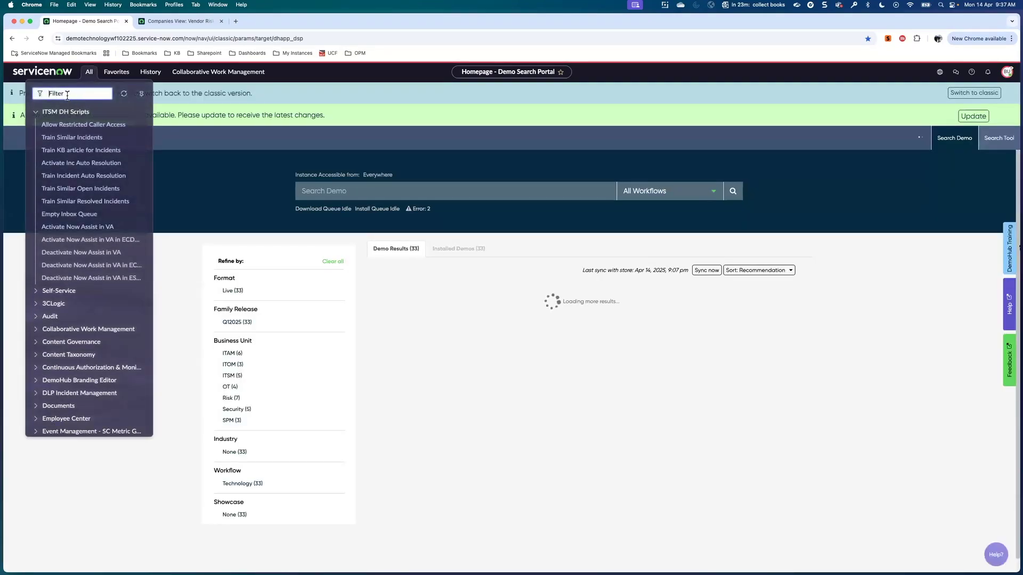
pyautogui.write('emplo')
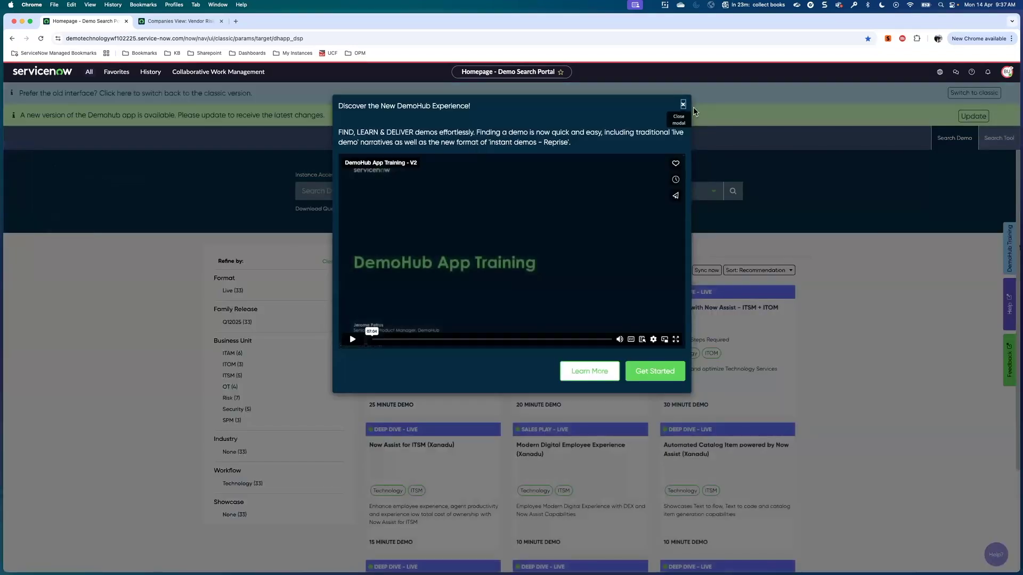
pyautogui.click(683, 104)
pyautogui.click(89, 74)
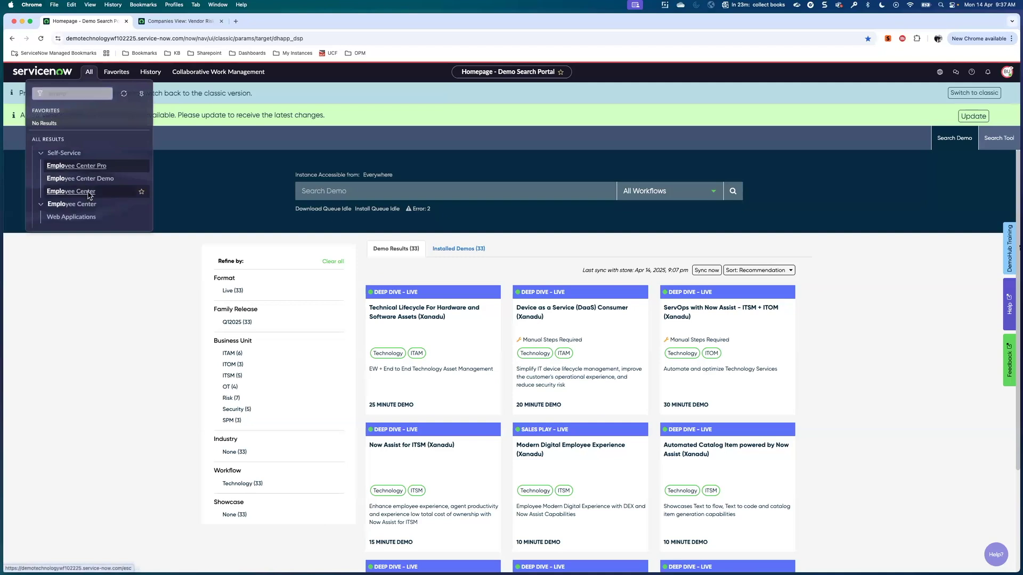
pyautogui.click(89, 194)
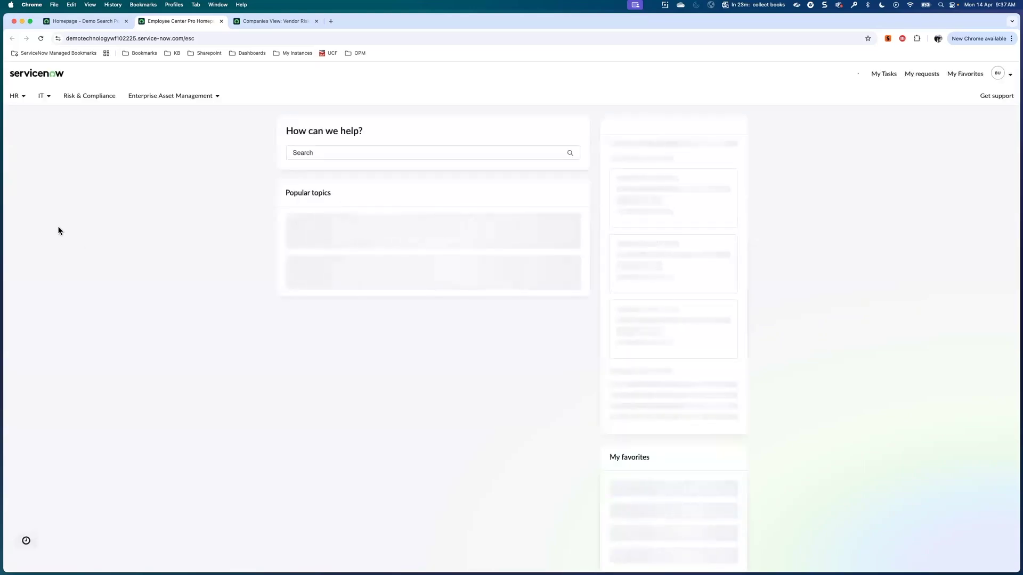
pyautogui.click(83, 100)
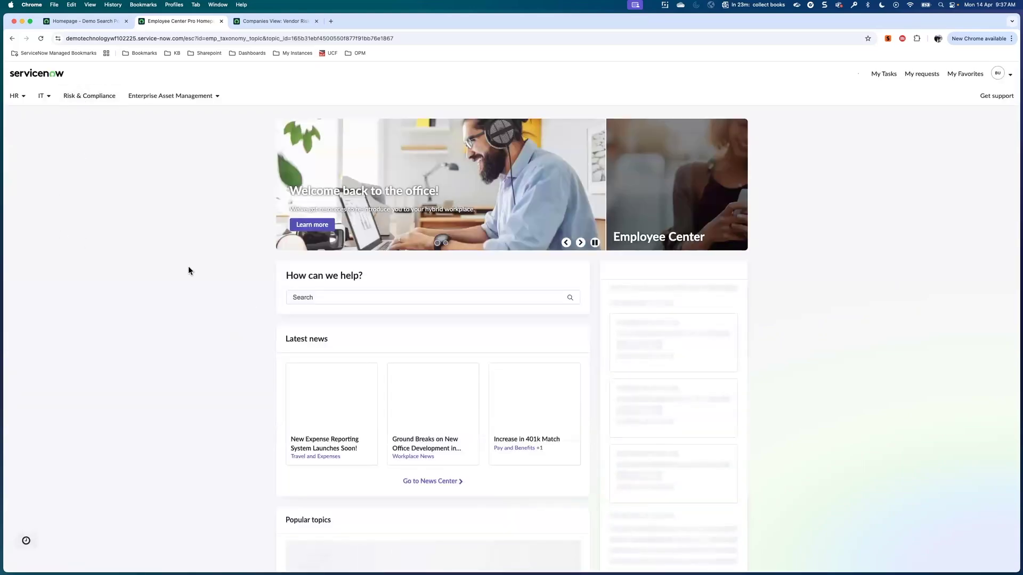
pyautogui.click(82, 101)
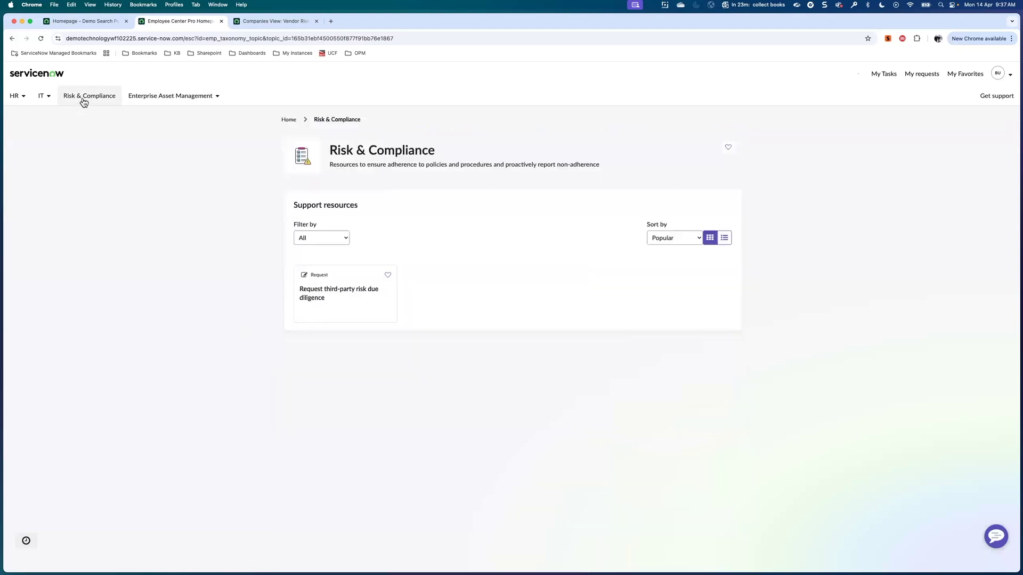
# Open the Request third-party risk due diligence form and choose Onboard a new engagement.
pyautogui.click(337, 297)
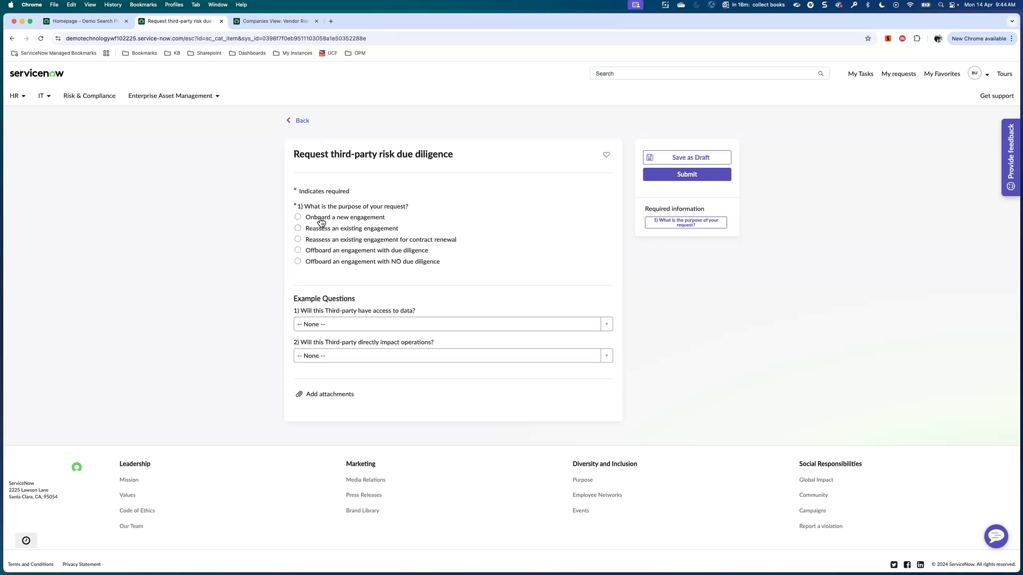
pyautogui.click(298, 217)
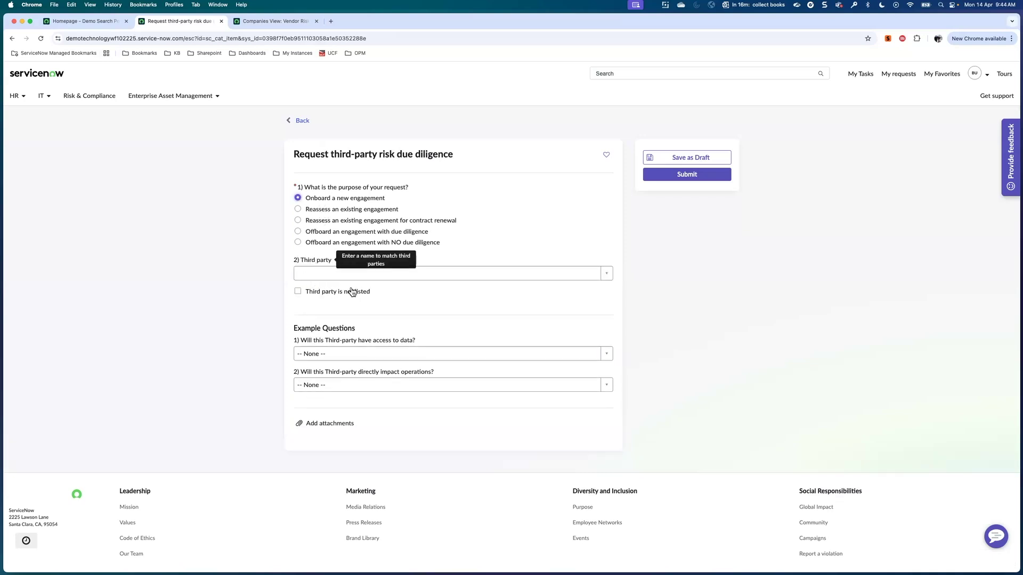
pyautogui.click(332, 274)
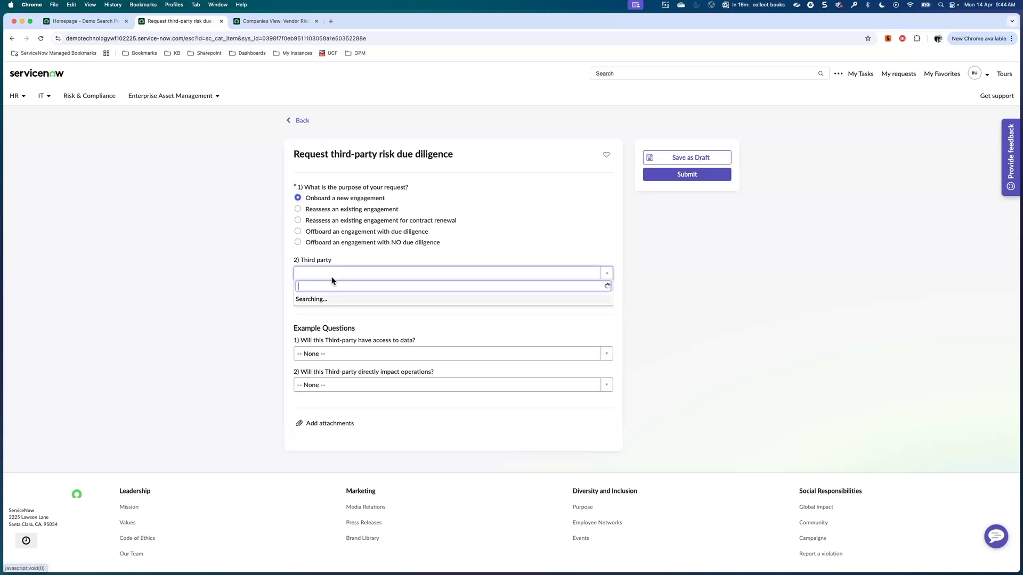
pyautogui.click(494, 255)
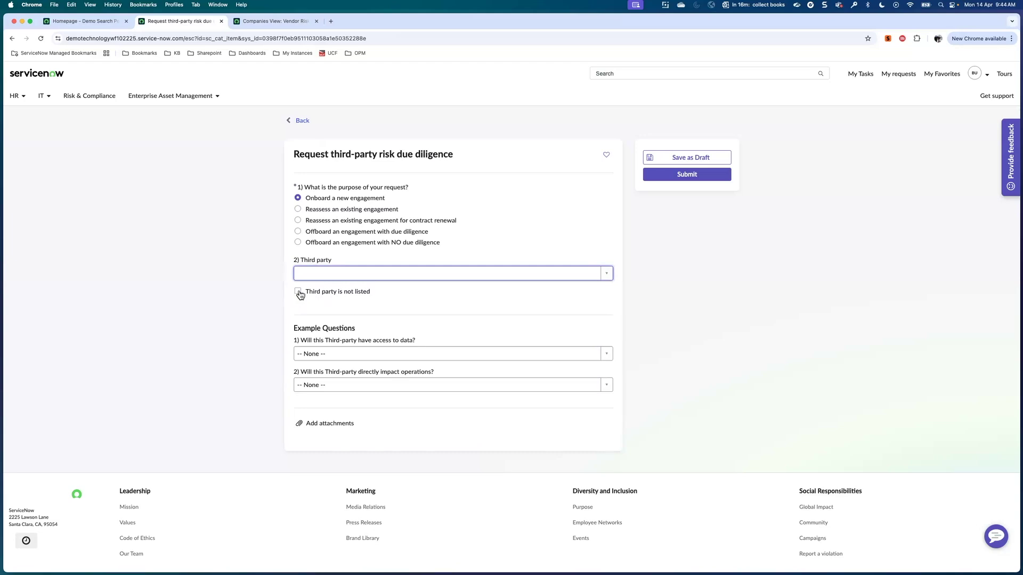
# Mark the third party as not listed, naming it FoucsTech with type Software.
pyautogui.click(299, 292)
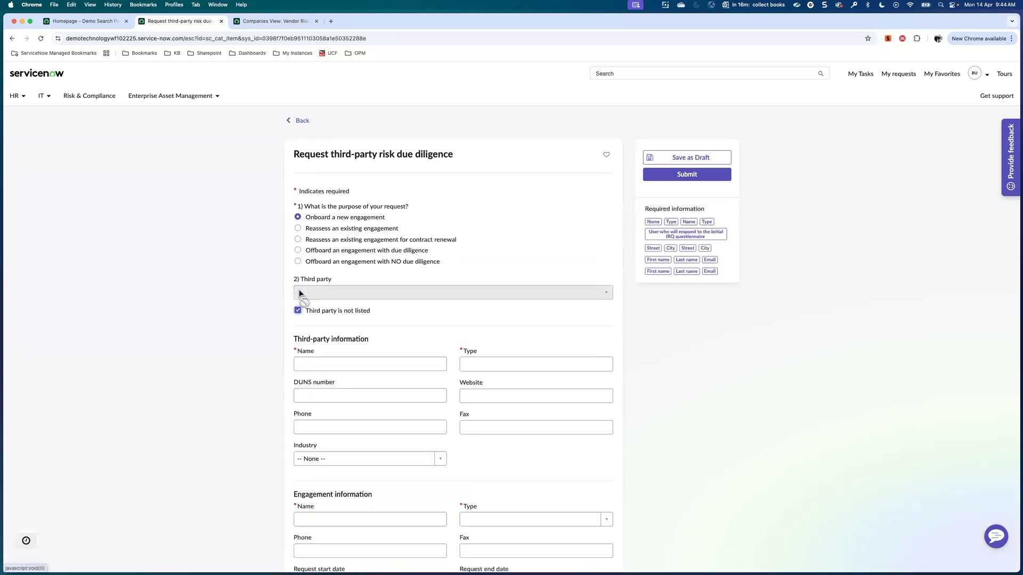
pyautogui.click(346, 366)
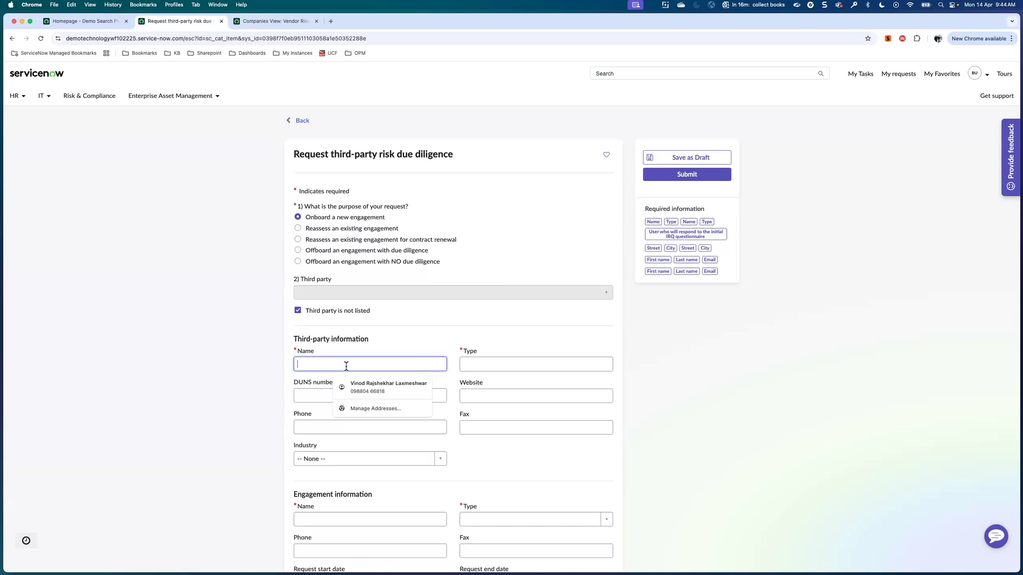
pyautogui.write('Fouc')
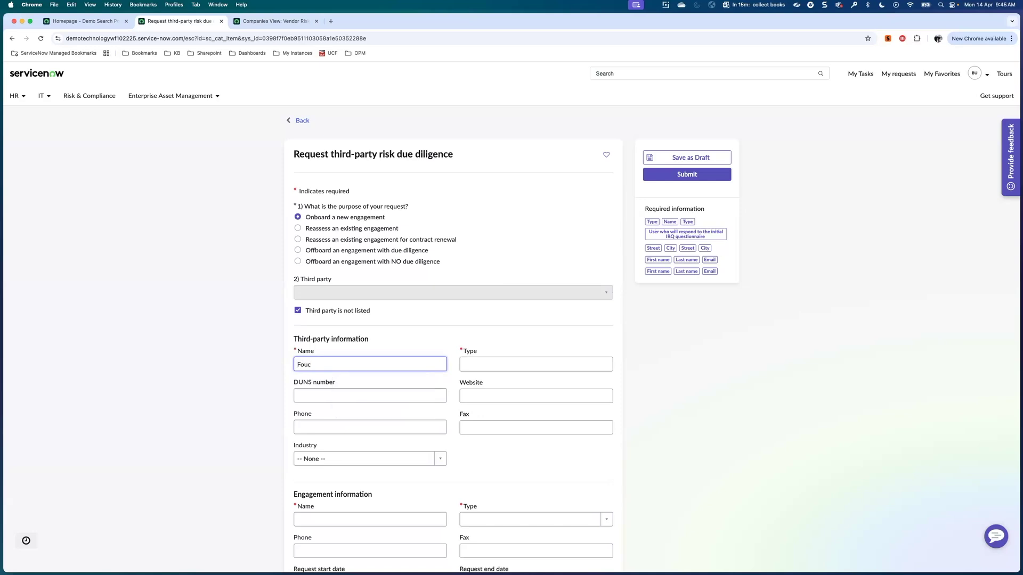
pyautogui.write('sTech')
pyautogui.click(489, 364)
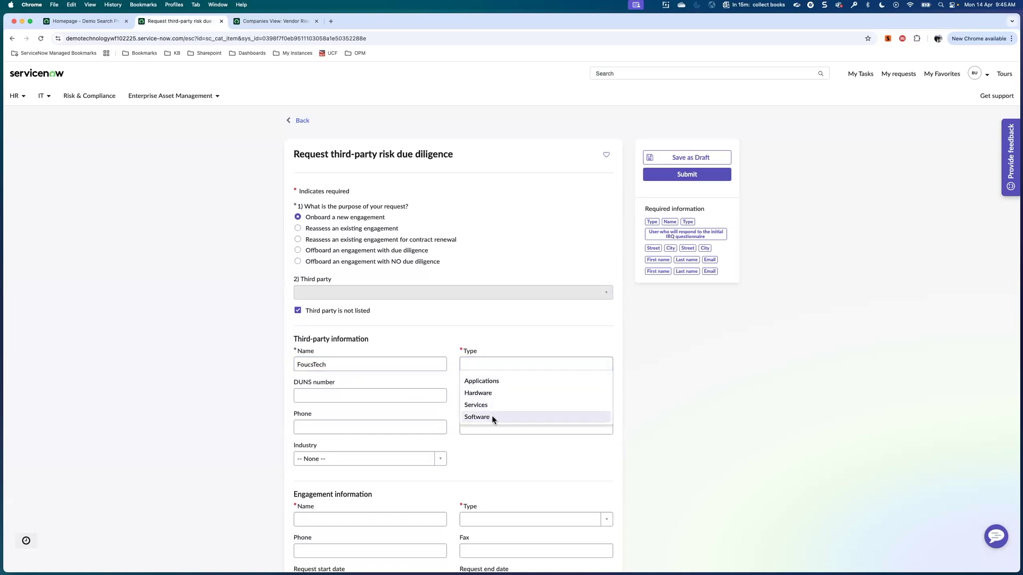
pyautogui.click(491, 416)
pyautogui.scroll(-3, 362, 373)
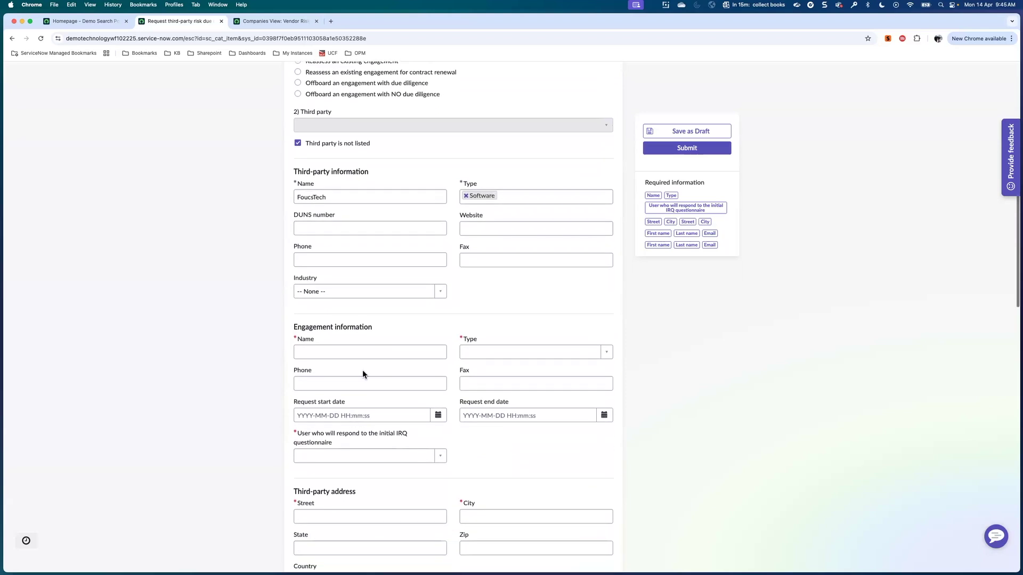
# Enter engagement name Consulting and set the engagement type to Consulting.
pyautogui.click(346, 352)
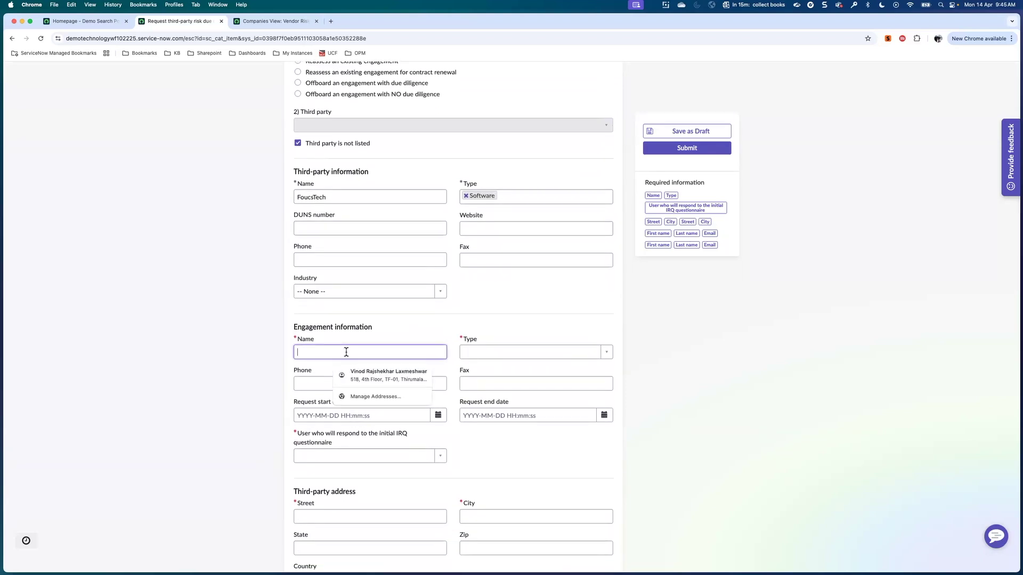
pyautogui.write('C')
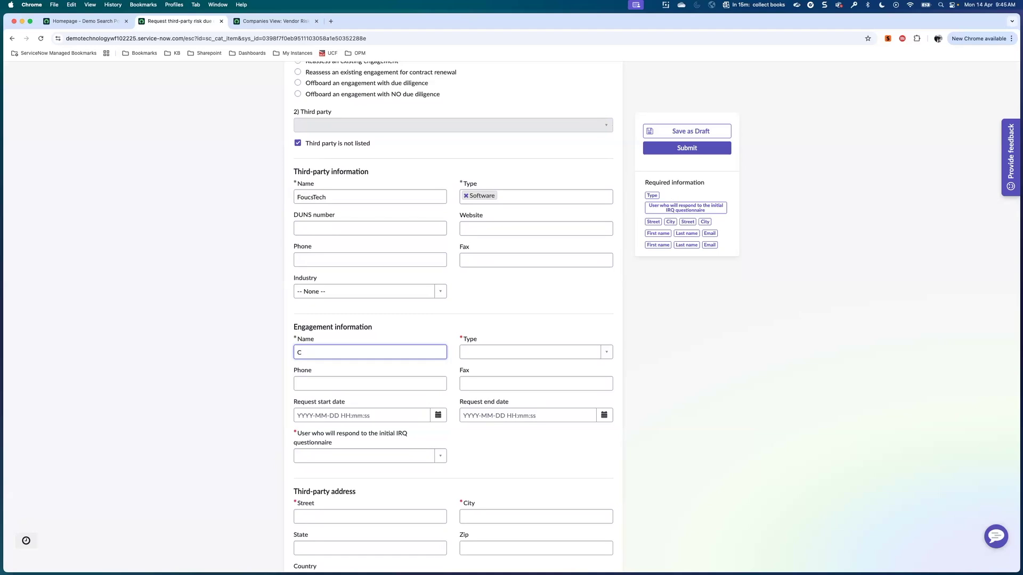
pyautogui.write('onsulting')
pyautogui.click(491, 353)
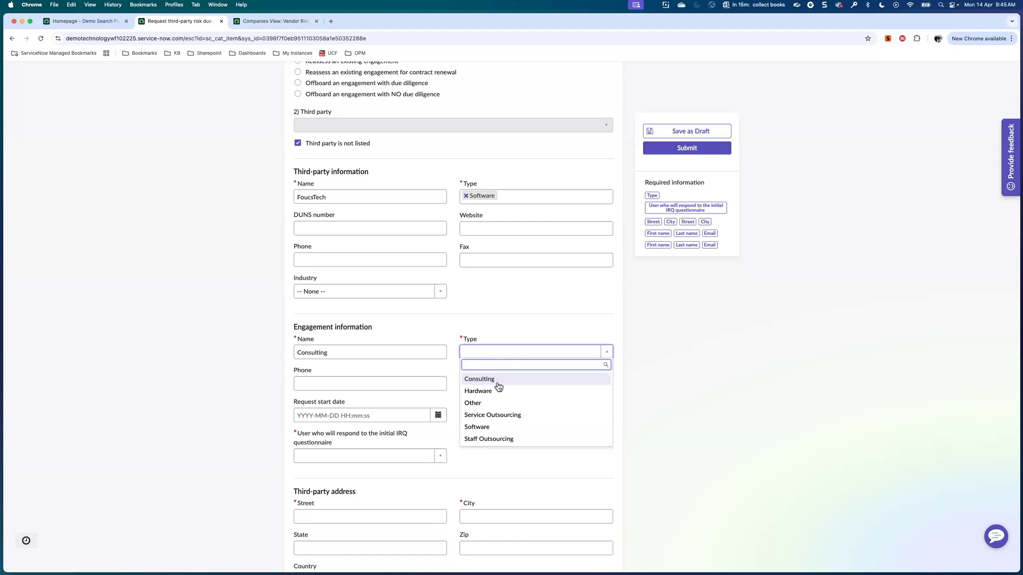
pyautogui.click(497, 381)
pyautogui.scroll(-5, 513, 400)
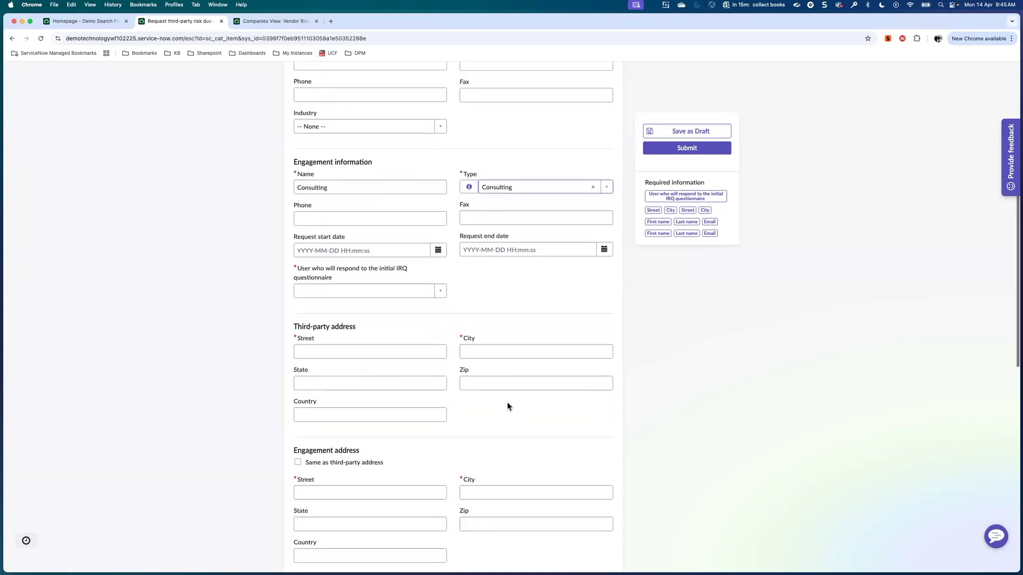
# Search 'Busin' and make Business User1 the IRQ questionnaire respondent.
pyautogui.click(383, 267)
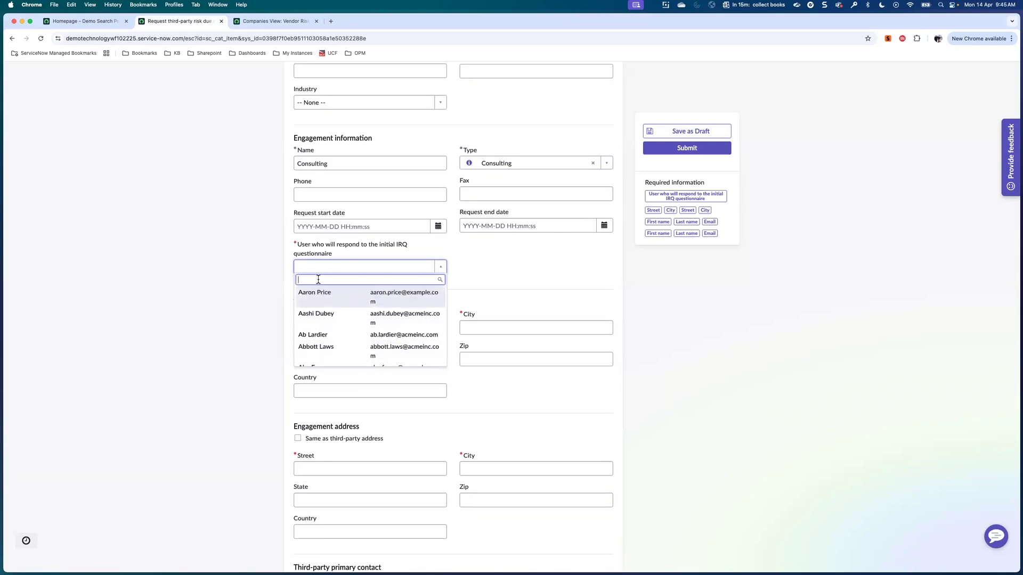
pyautogui.write('Bus')
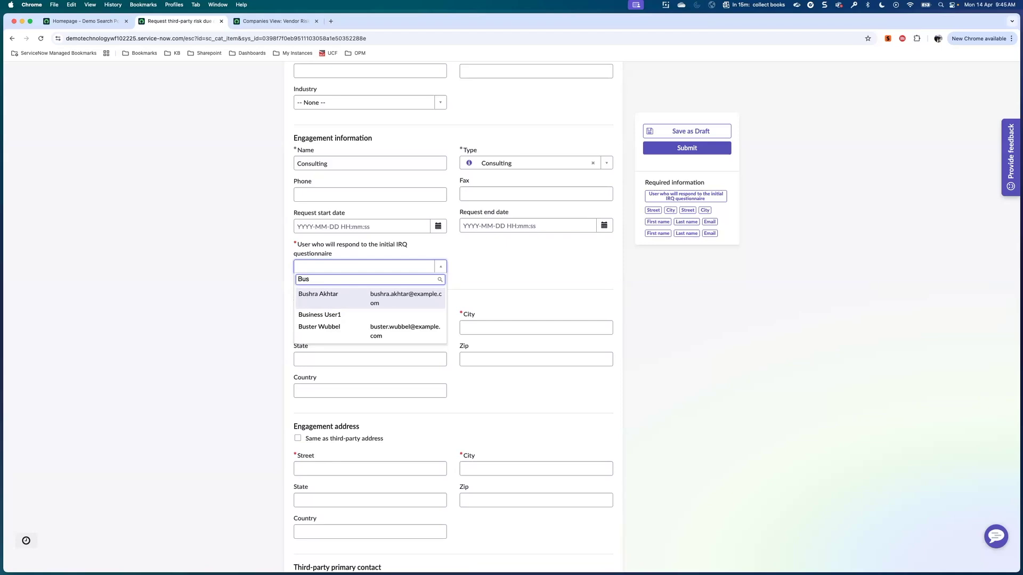
pyautogui.write('in')
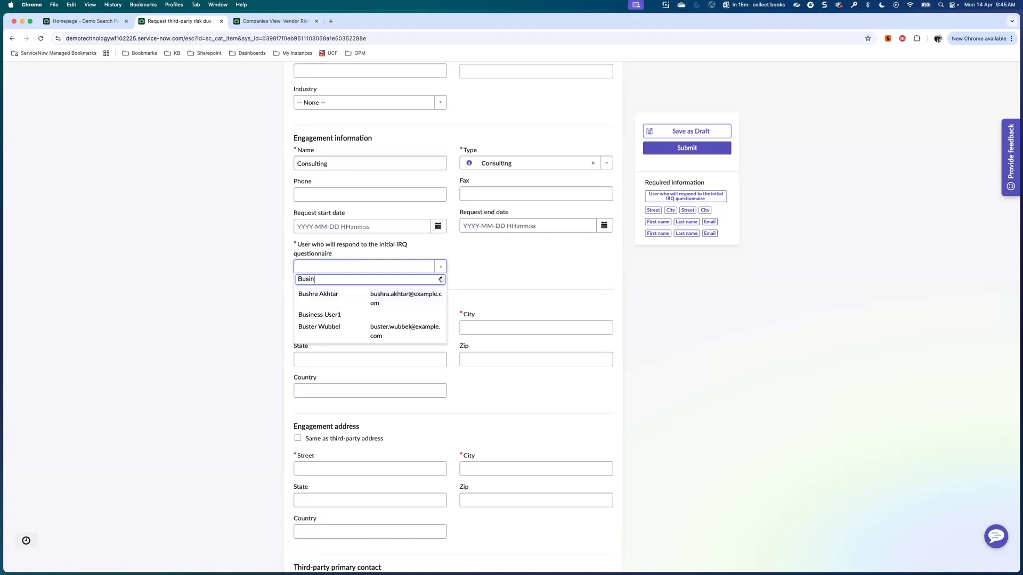
pyautogui.click(331, 298)
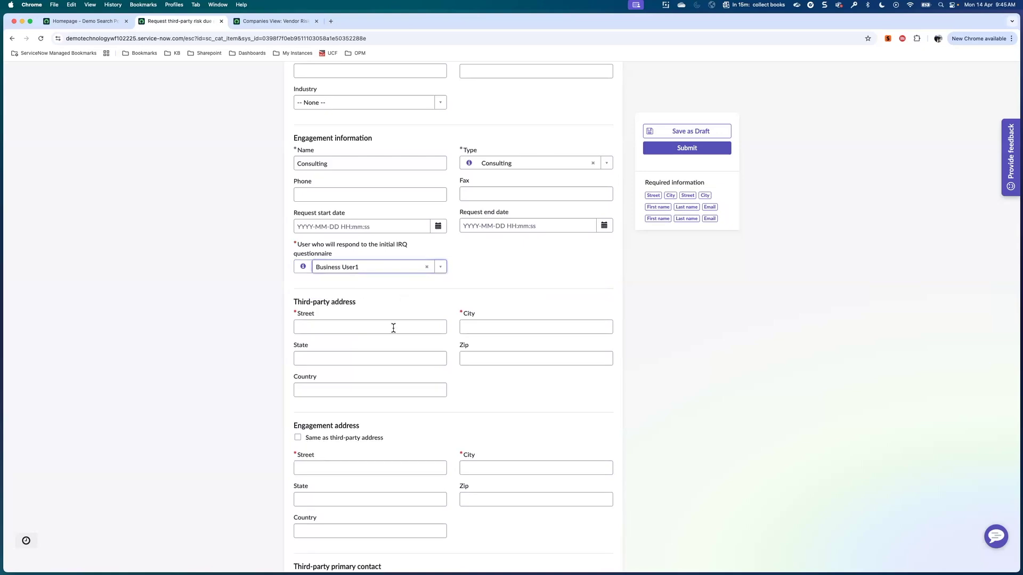
pyautogui.click(329, 326)
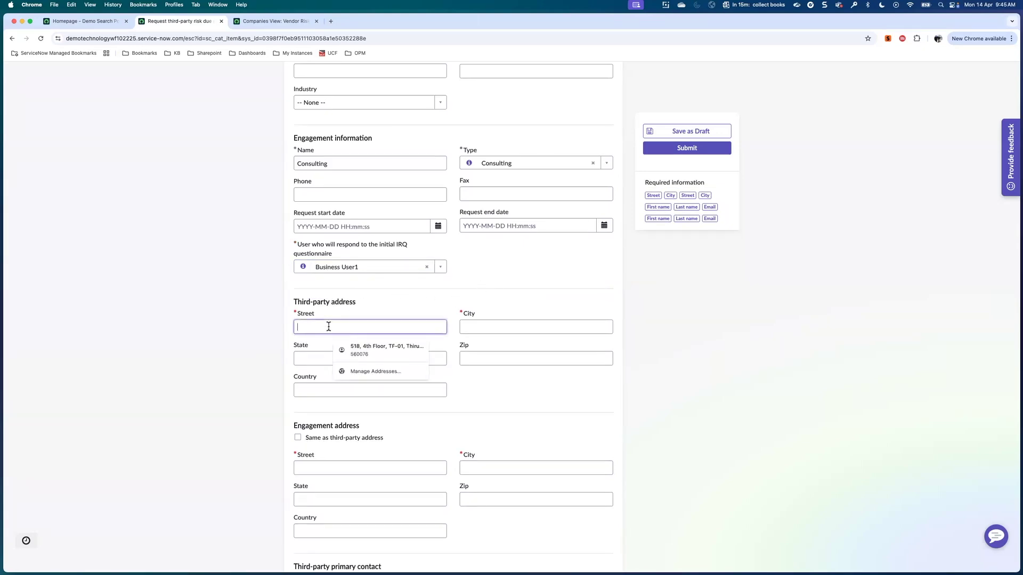
# Enter the third party's street address and city, then copy it to the engagement address.
pyautogui.write('5th')
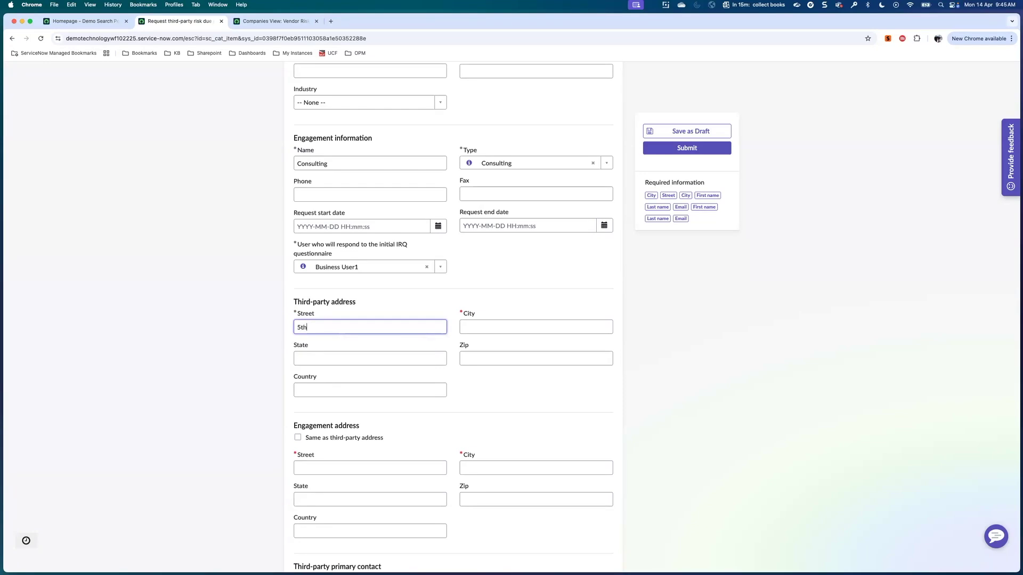
pyautogui.write(' St Boradwa')
pyautogui.write('y')
pyautogui.press('BackSpace')
pyautogui.press('BackSpace')
pyautogui.press('BackSpace')
pyautogui.press('BackSpace')
pyautogui.press('BackSpace')
pyautogui.press('BackSpace')
pyautogui.press('BackSpace')
pyautogui.write('roadway')
pyautogui.click(487, 328)
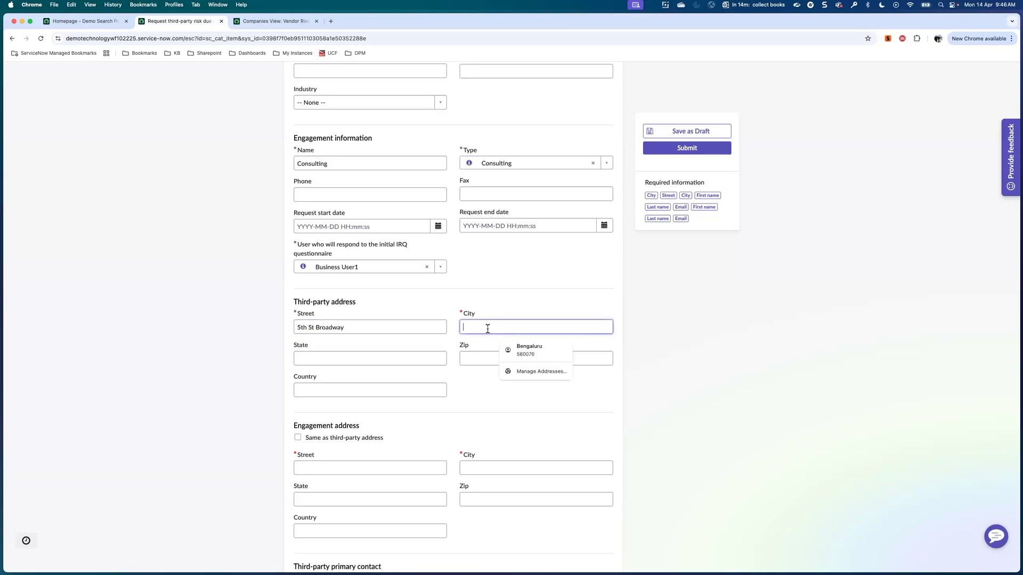
pyautogui.write('NewYork')
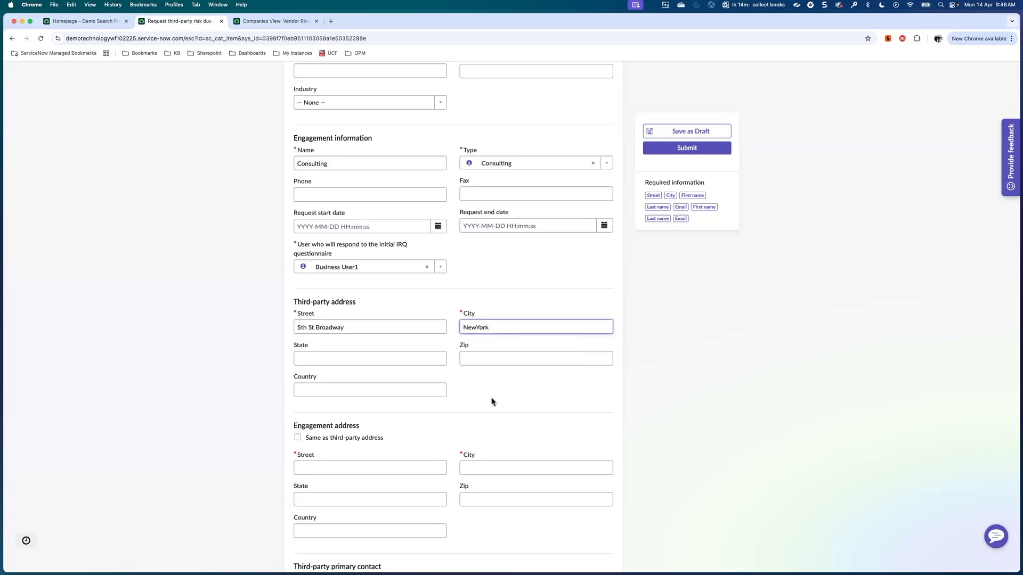
pyautogui.scroll(-5, 492, 402)
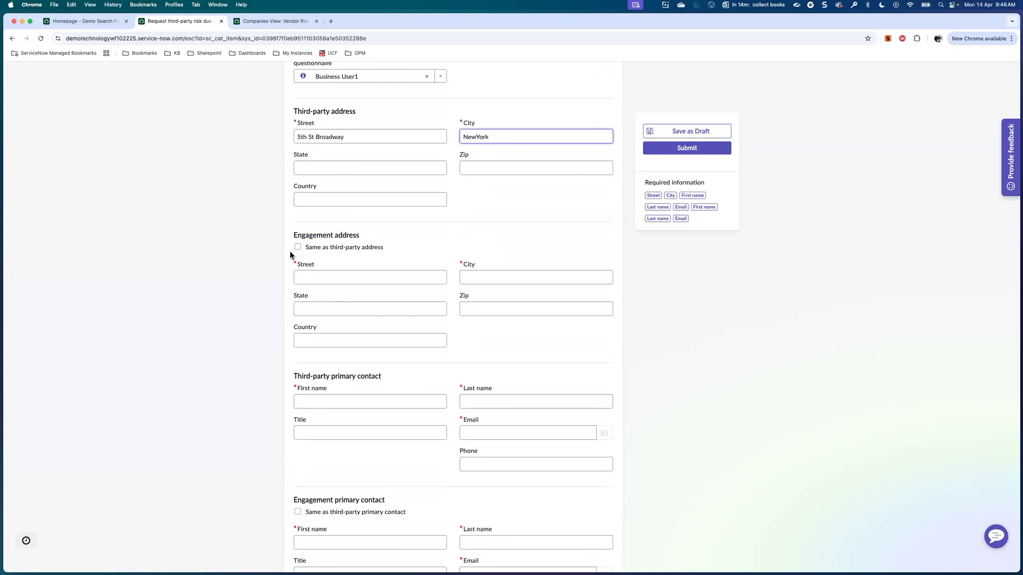
pyautogui.click(298, 247)
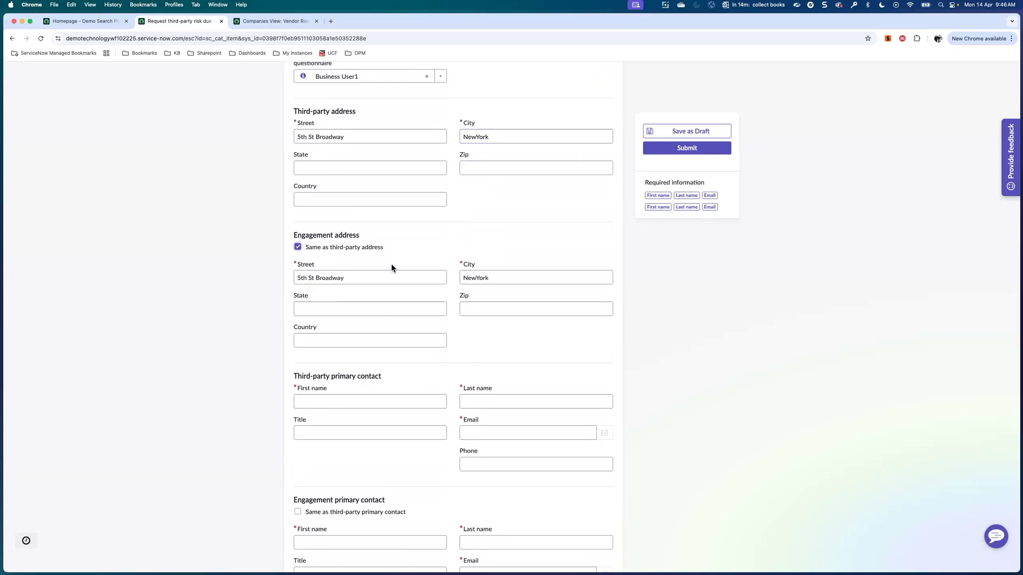
pyautogui.scroll(-4, 391, 265)
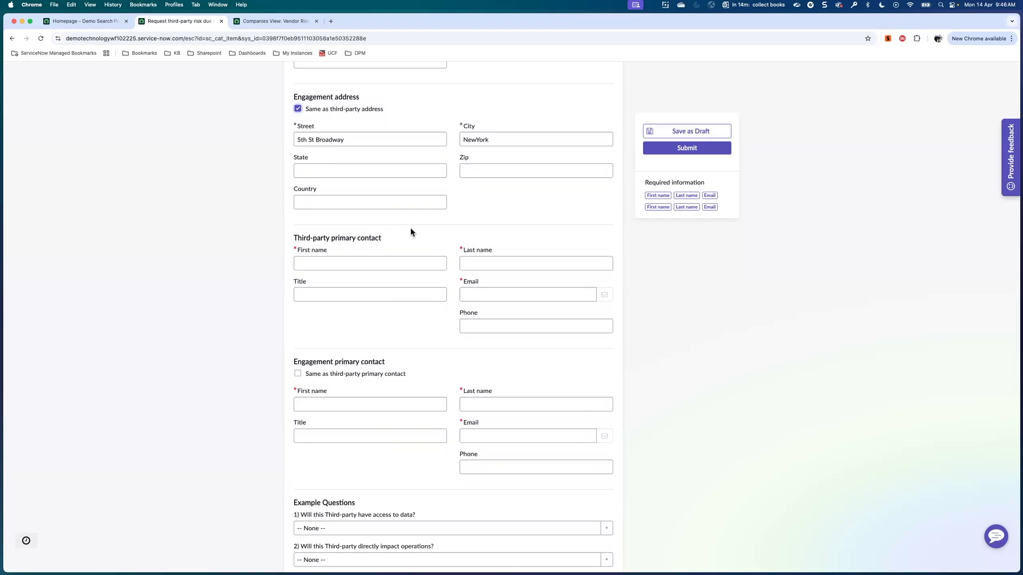
# Fill in the primary contact's first name, last name and e-mail, and reuse it for the engagement.
pyautogui.click(342, 263)
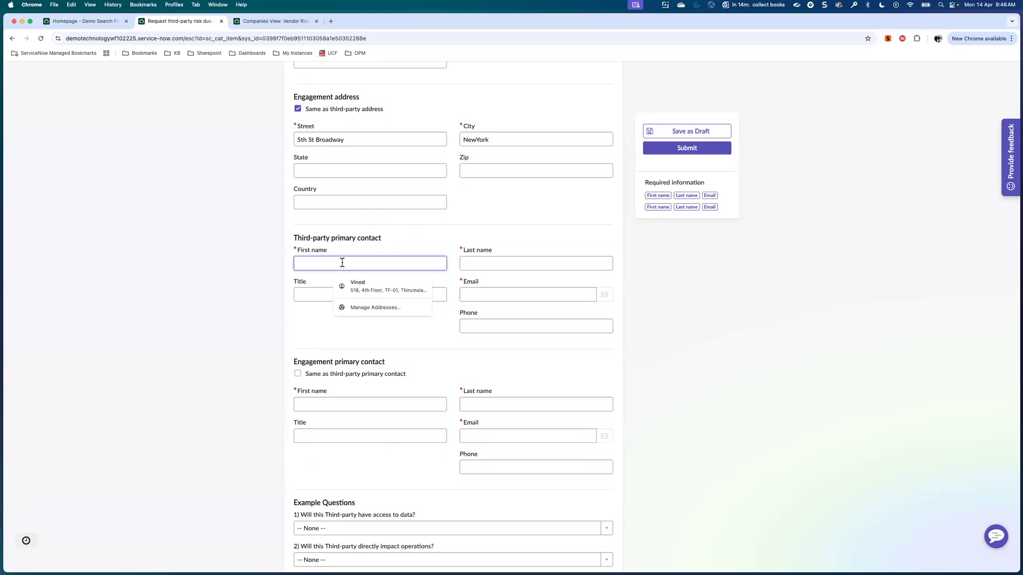
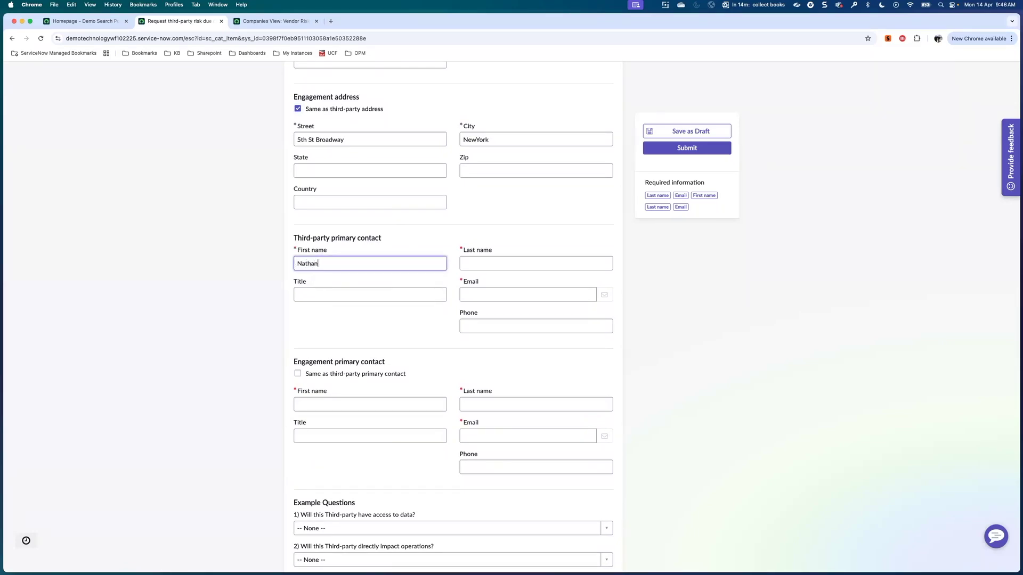
pyautogui.click(490, 262)
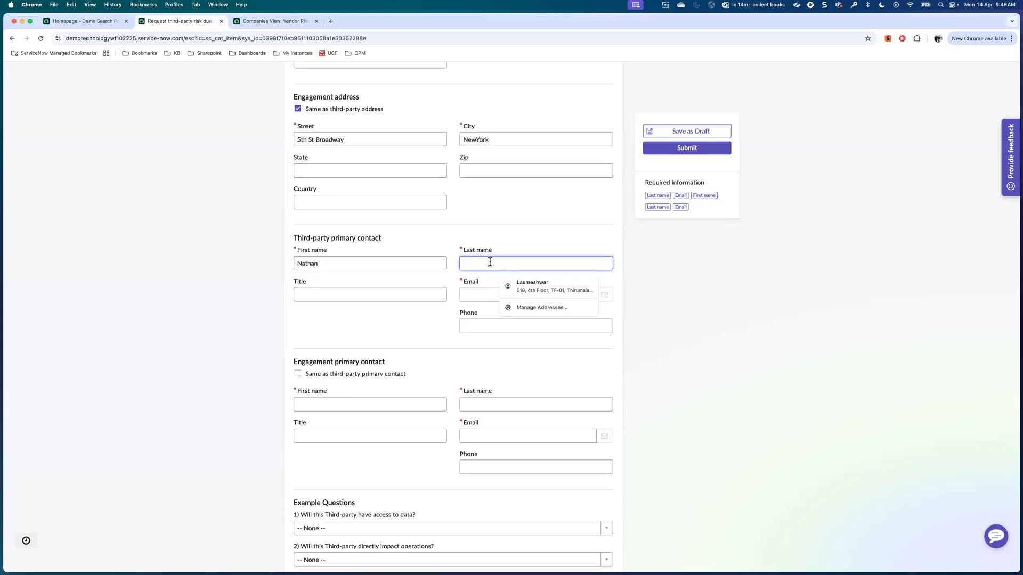
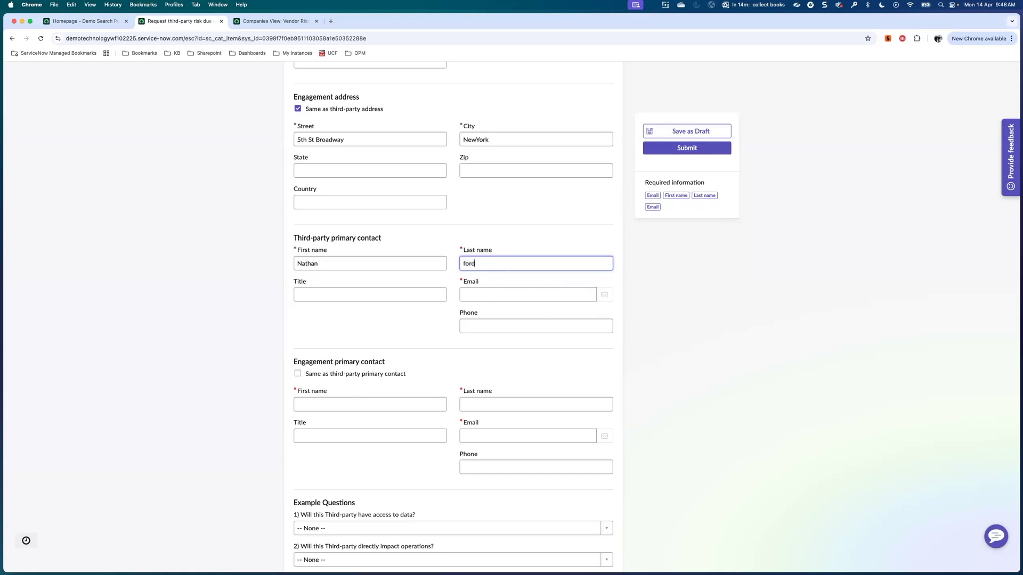
pyautogui.click(484, 293)
pyautogui.write('adsf@')
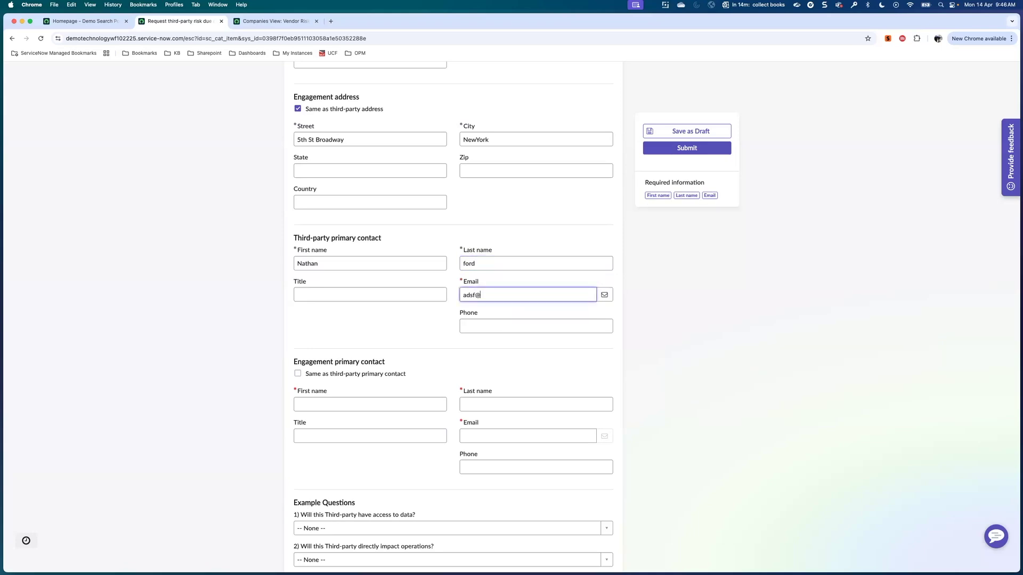
pyautogui.write('asd.com')
pyautogui.click(297, 373)
pyautogui.scroll(-1, 382, 379)
pyautogui.scroll(-5, 382, 380)
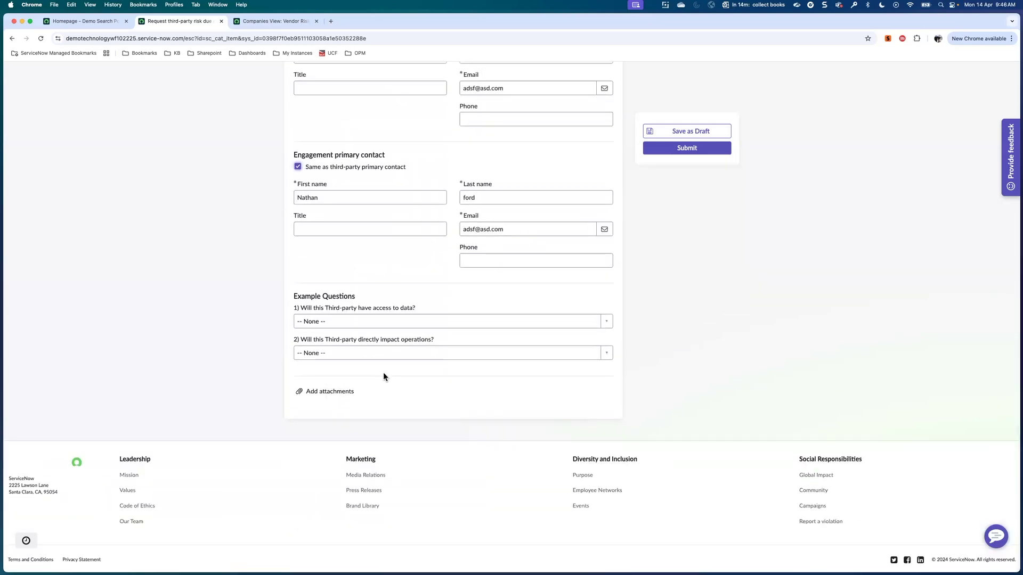
# Answer Yes to the data access and operations impact questions, then submit the request.
pyautogui.click(421, 324)
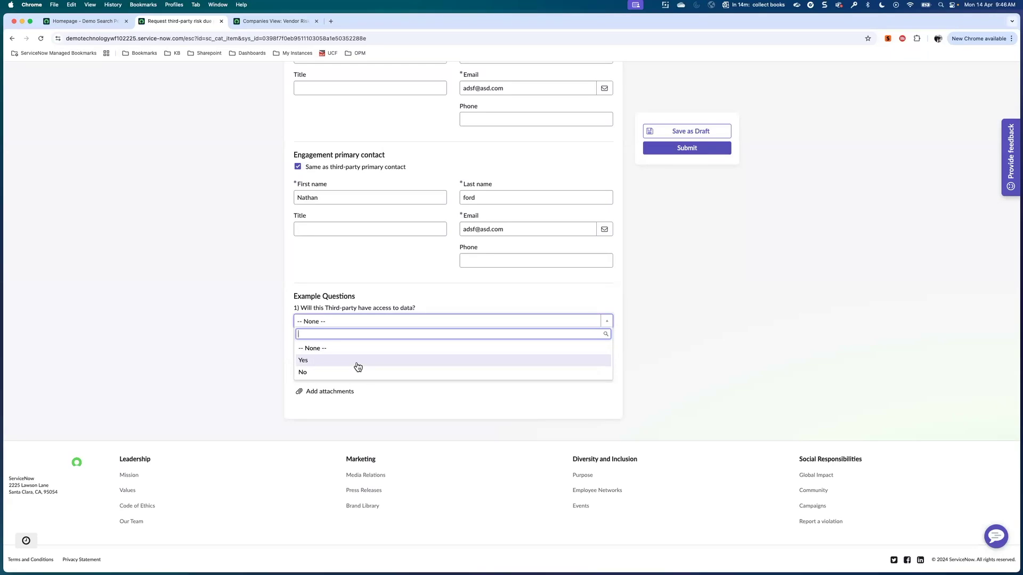
pyautogui.click(357, 367)
pyautogui.click(350, 354)
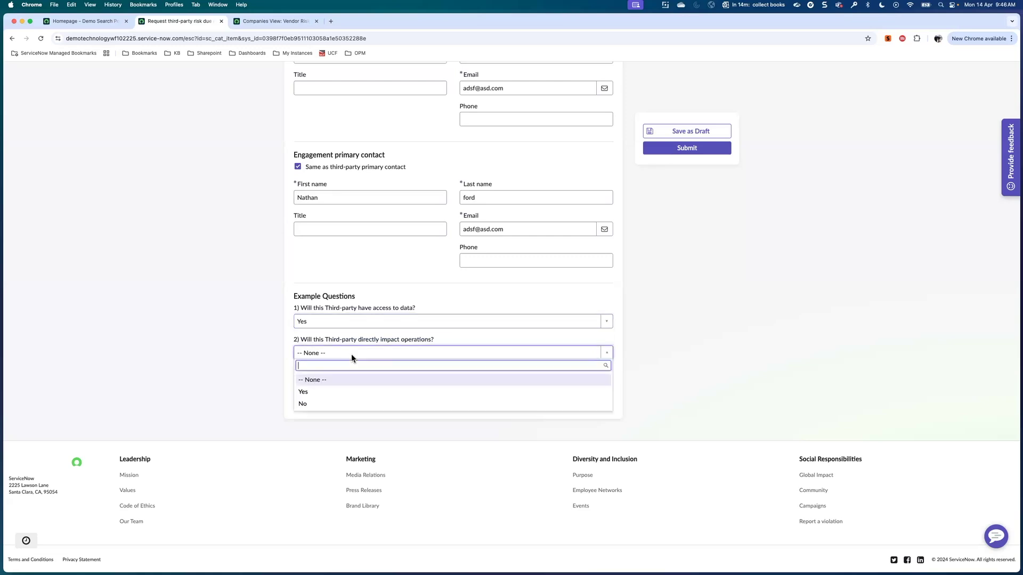
pyautogui.click(315, 393)
pyautogui.click(678, 154)
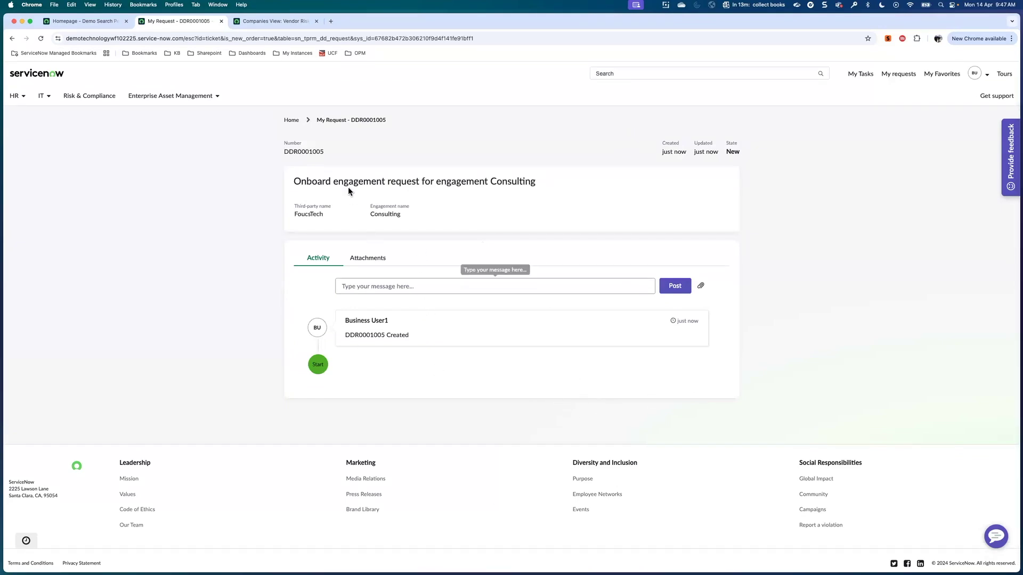
# Copy the new request number DDR0001005 and open the My requests list.
pyautogui.doubleClick(285, 153)
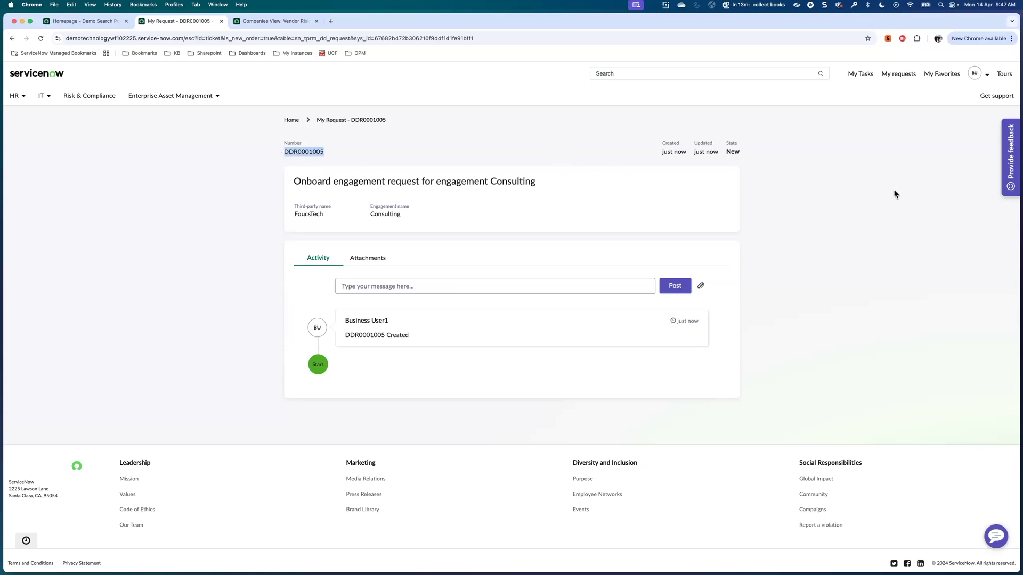
pyautogui.click(898, 79)
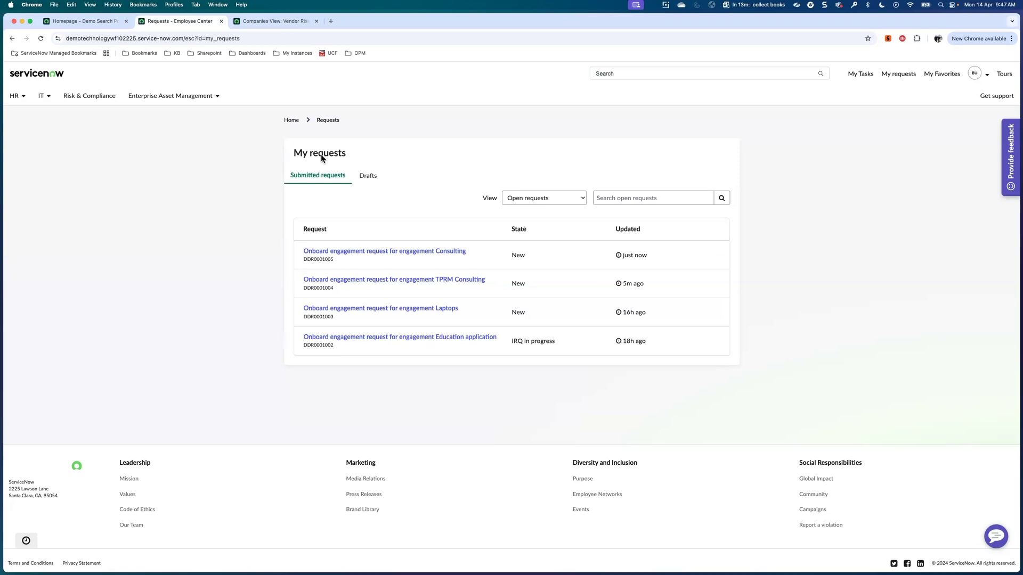
# Close the vendor risk companies and requests tabs, then impersonate another user.
pyautogui.click(316, 21)
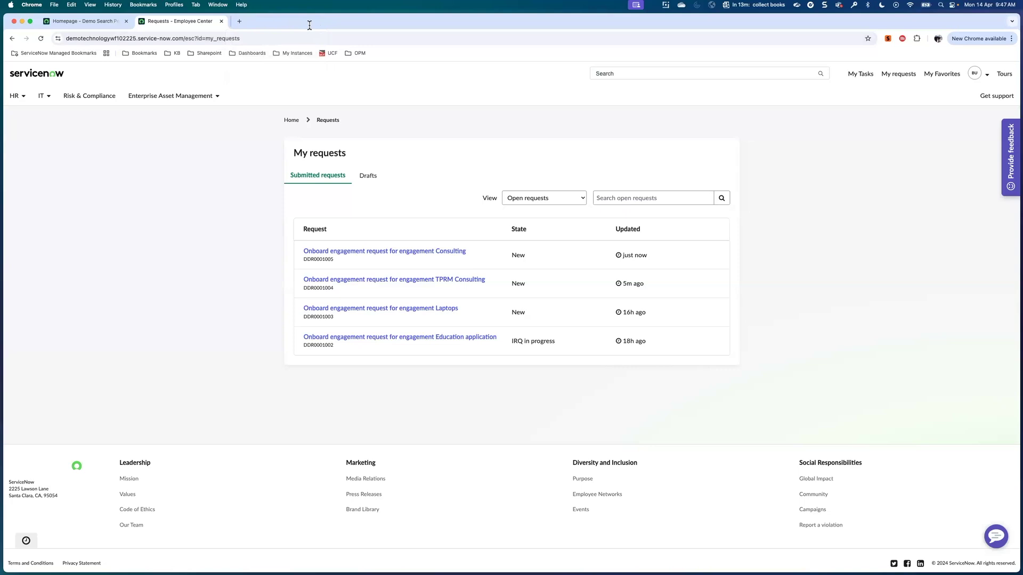
pyautogui.click(221, 22)
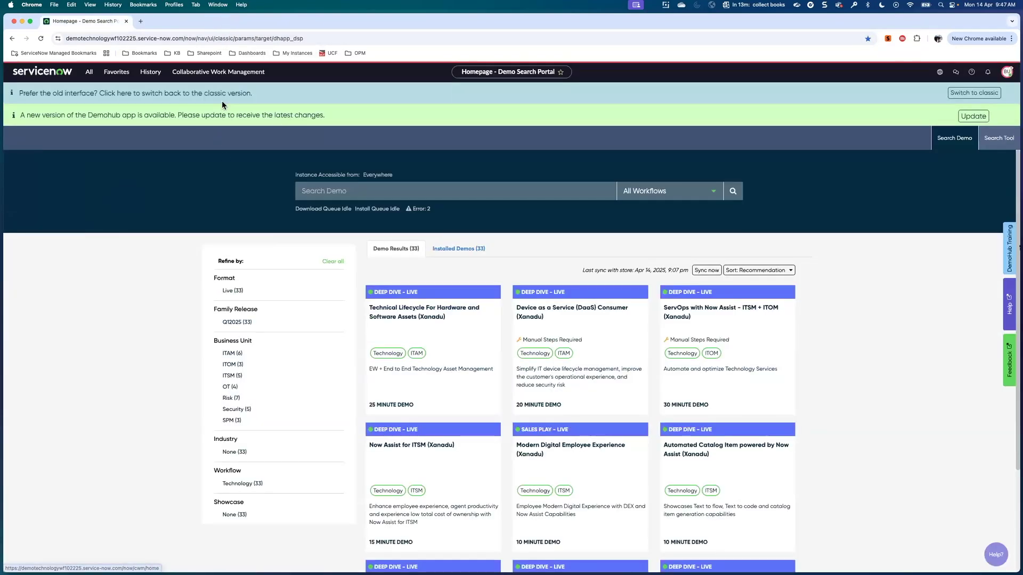
pyautogui.click(1007, 71)
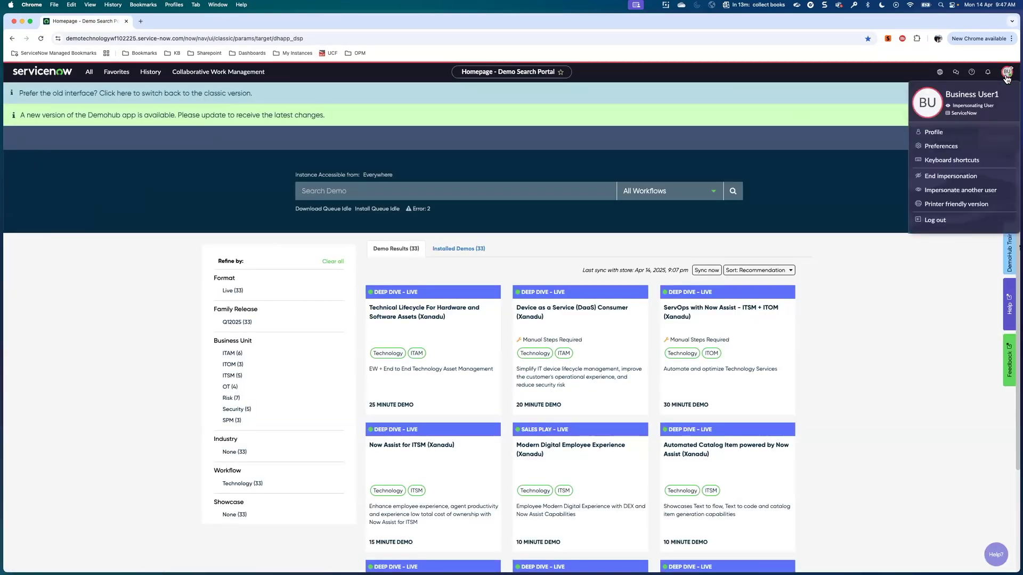
pyautogui.click(940, 193)
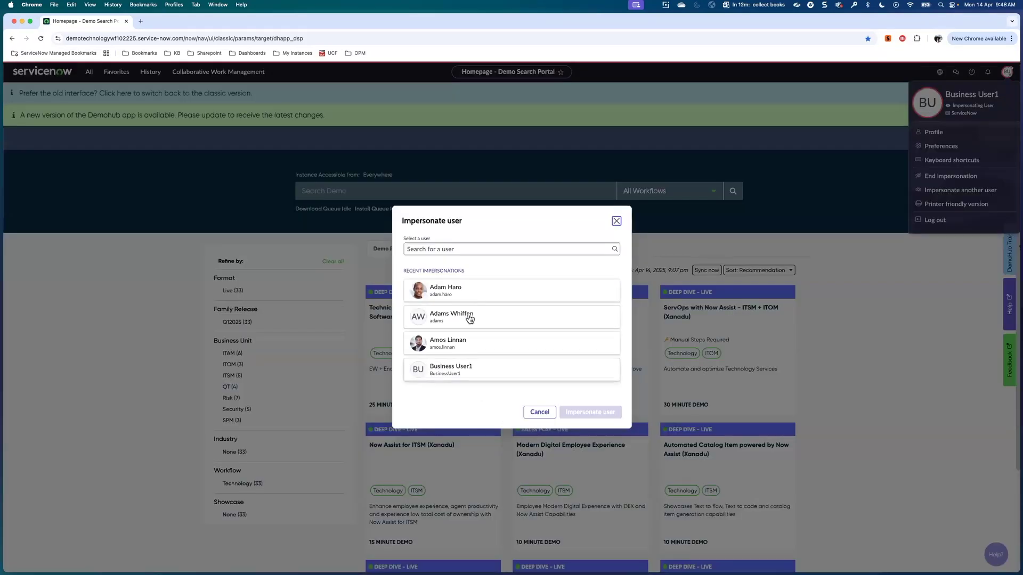
pyautogui.click(470, 291)
pyautogui.click(590, 412)
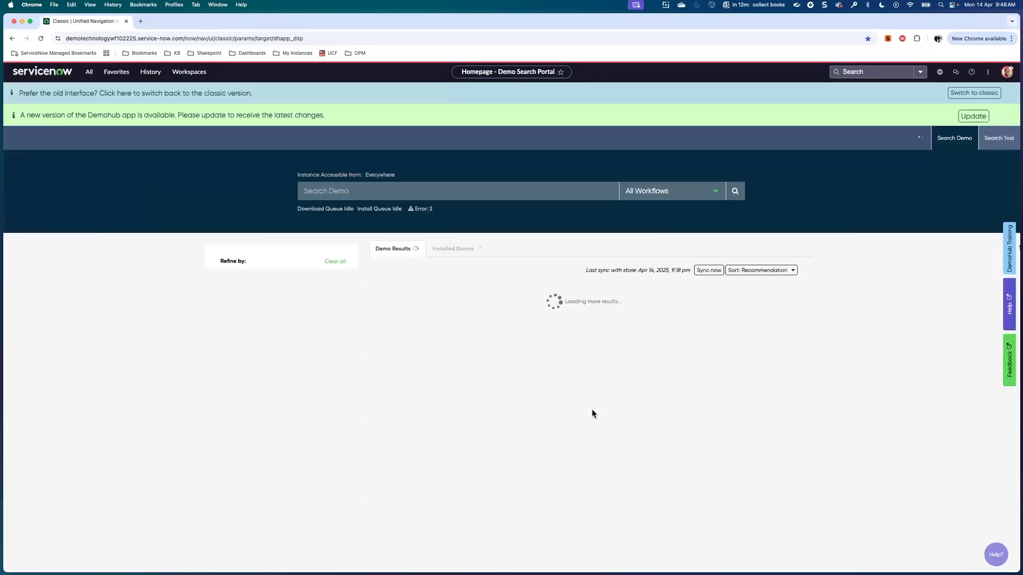
pyautogui.click(188, 72)
# Open Vendor Management Workspace and start a new company via Create third-party.
pyautogui.click(165, 214)
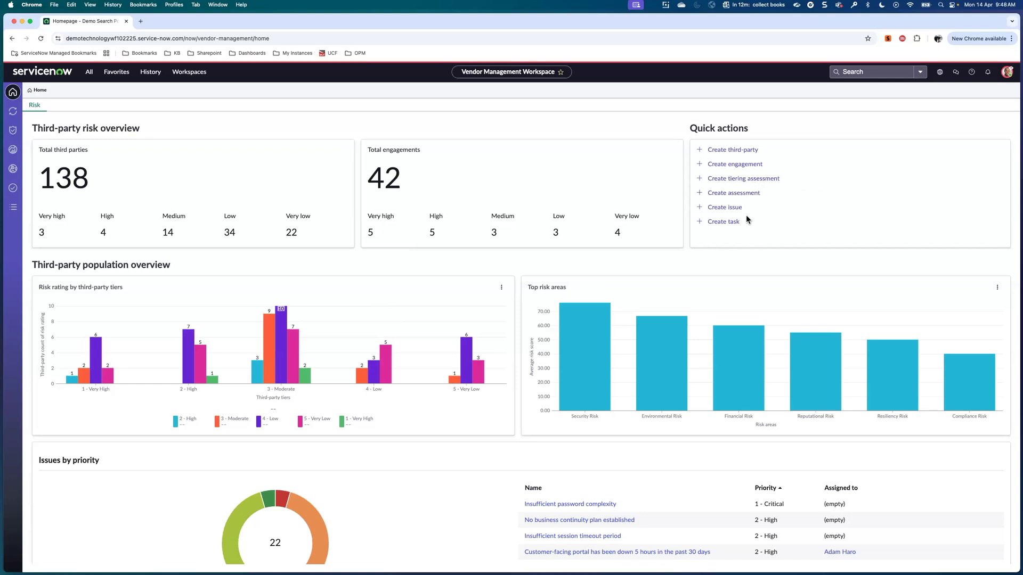
pyautogui.click(725, 153)
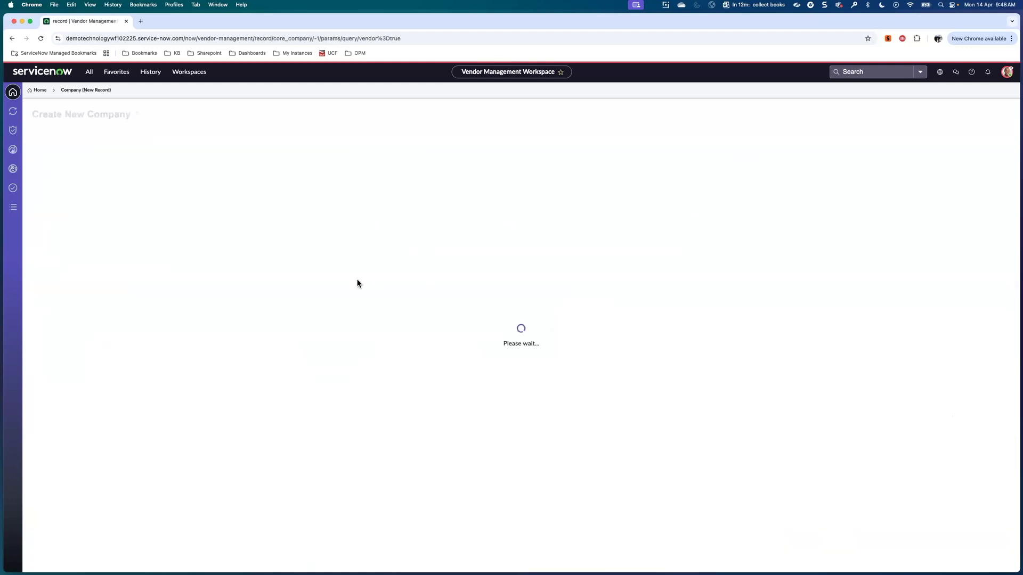
pyautogui.click(174, 184)
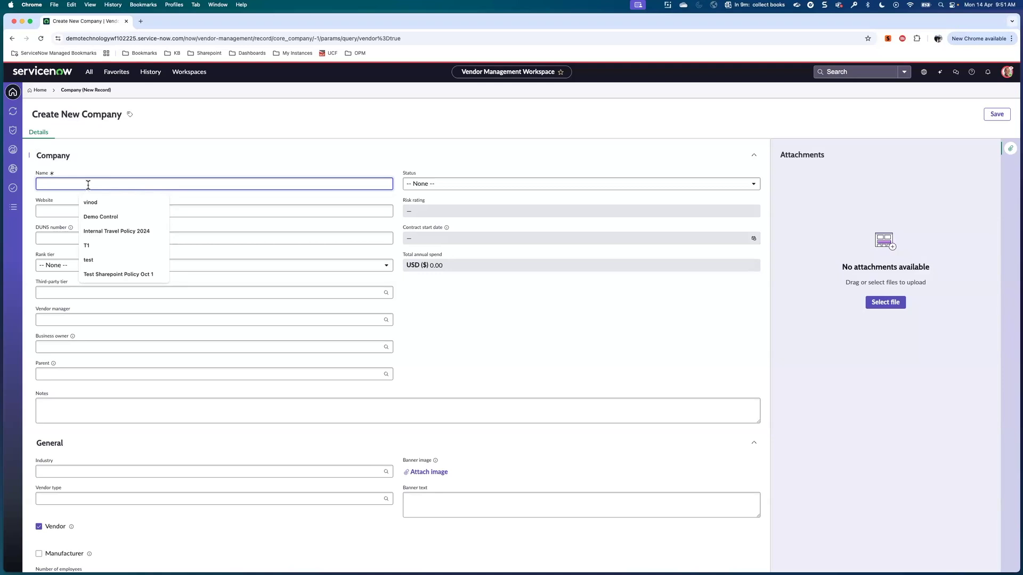
pyautogui.write('Magna Info')
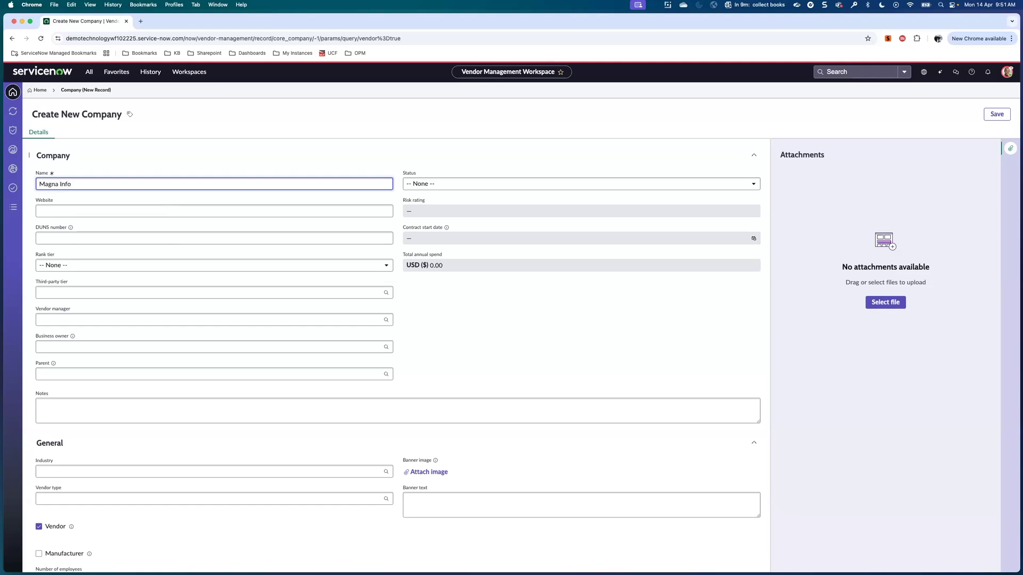
pyautogui.write('tech')
pyautogui.click(434, 190)
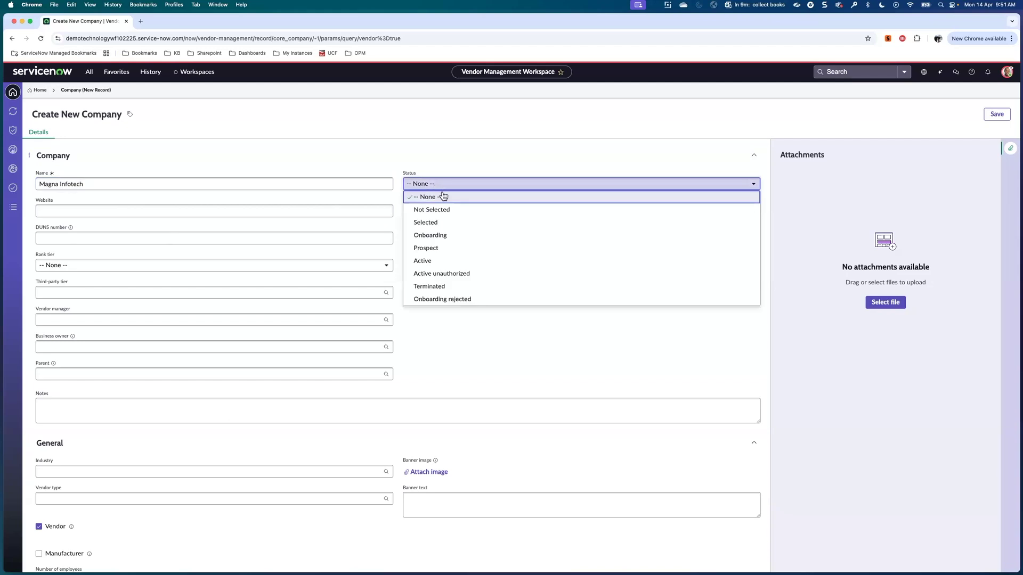
pyautogui.click(455, 223)
pyautogui.click(125, 240)
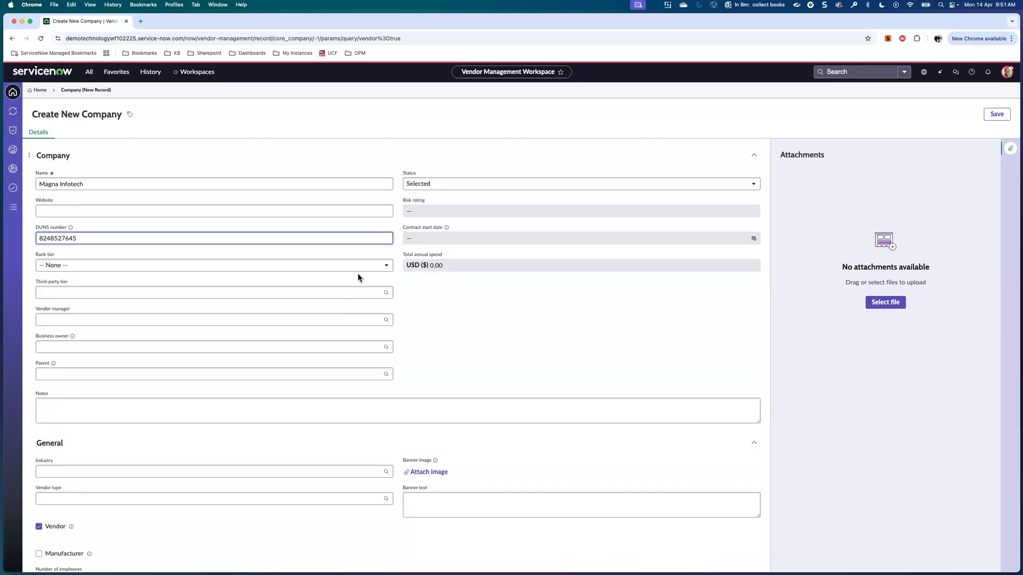
pyautogui.click(353, 272)
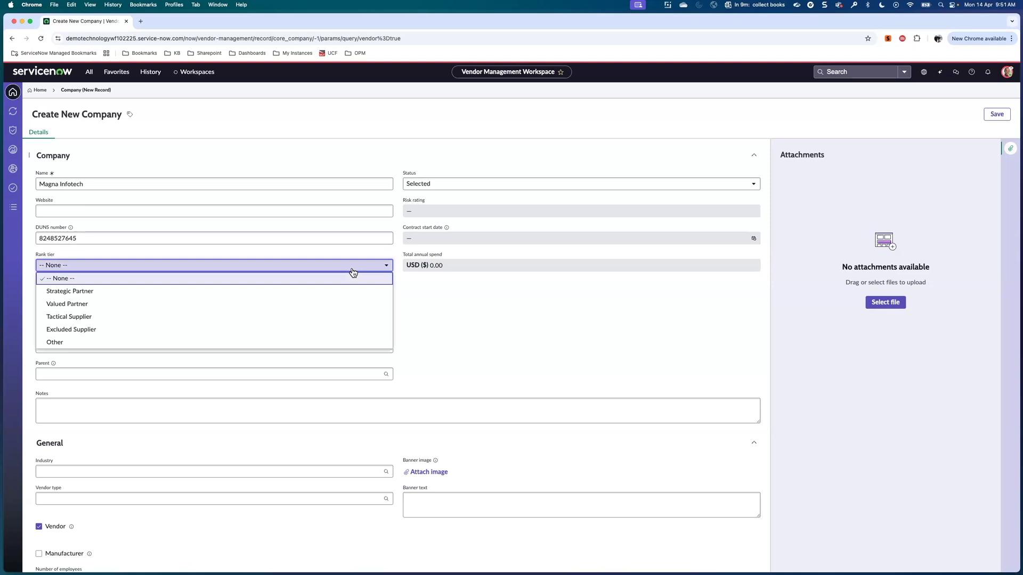
pyautogui.click(451, 316)
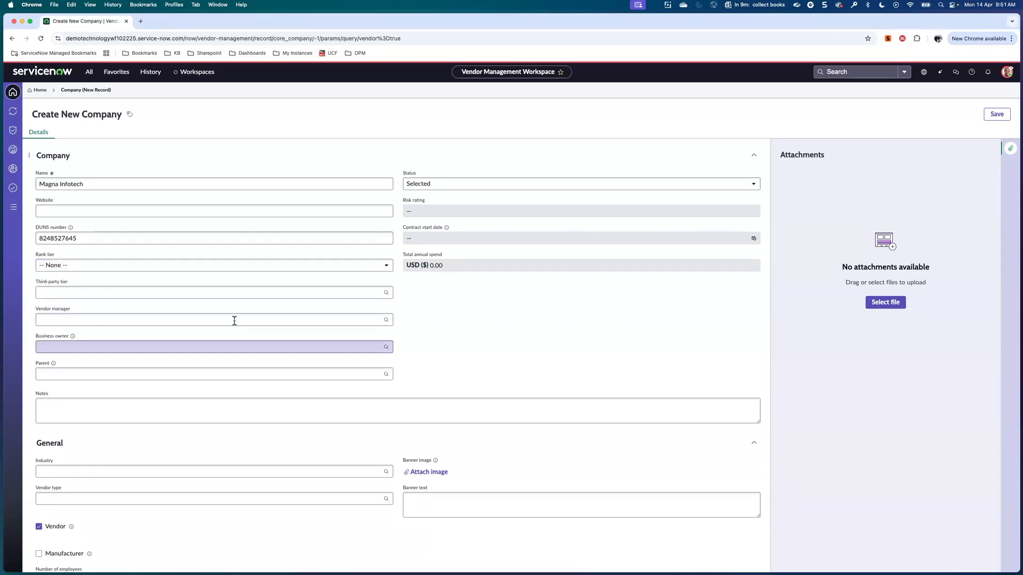
pyautogui.scroll(-2, 216, 317)
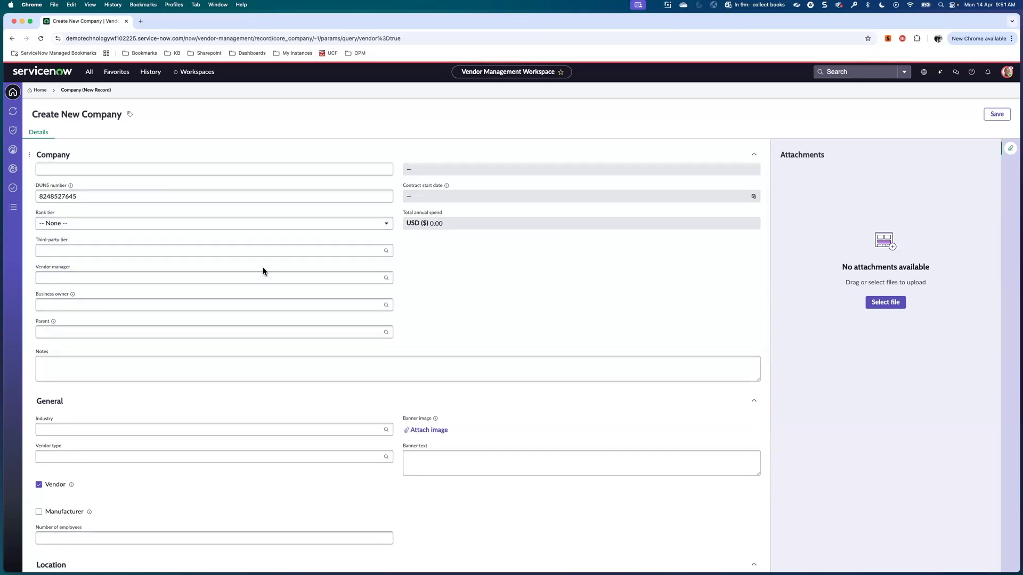
pyautogui.scroll(-1, 263, 269)
pyautogui.scroll(1, 263, 271)
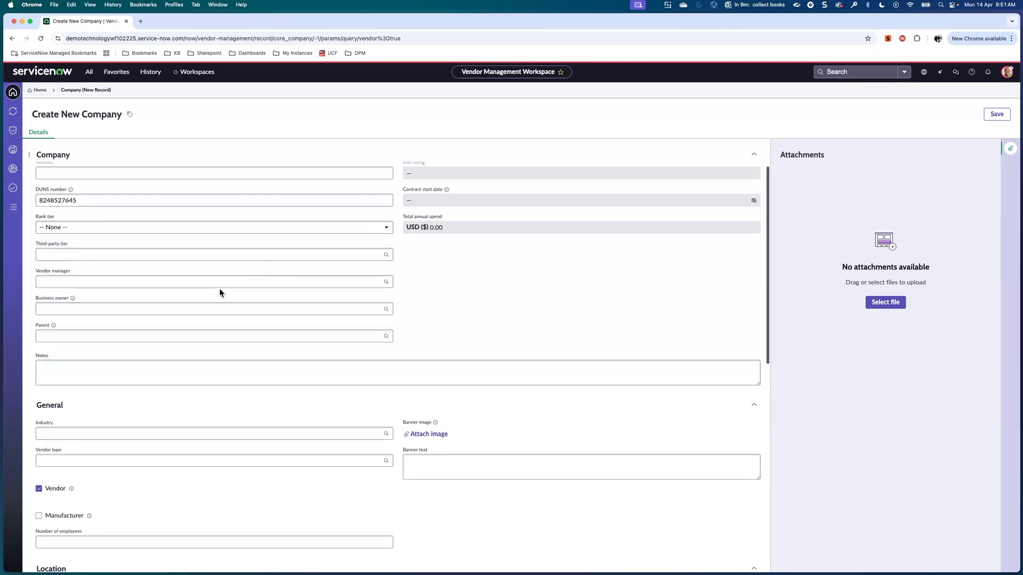
# Search for and assign the matching user as the company's vendor manager.
pyautogui.click(148, 282)
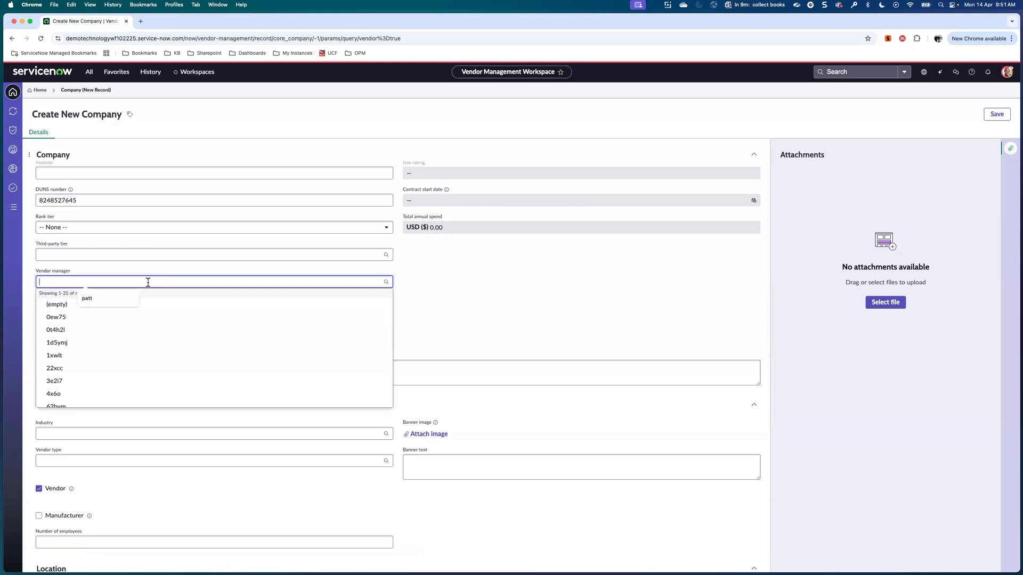
pyautogui.write('adam')
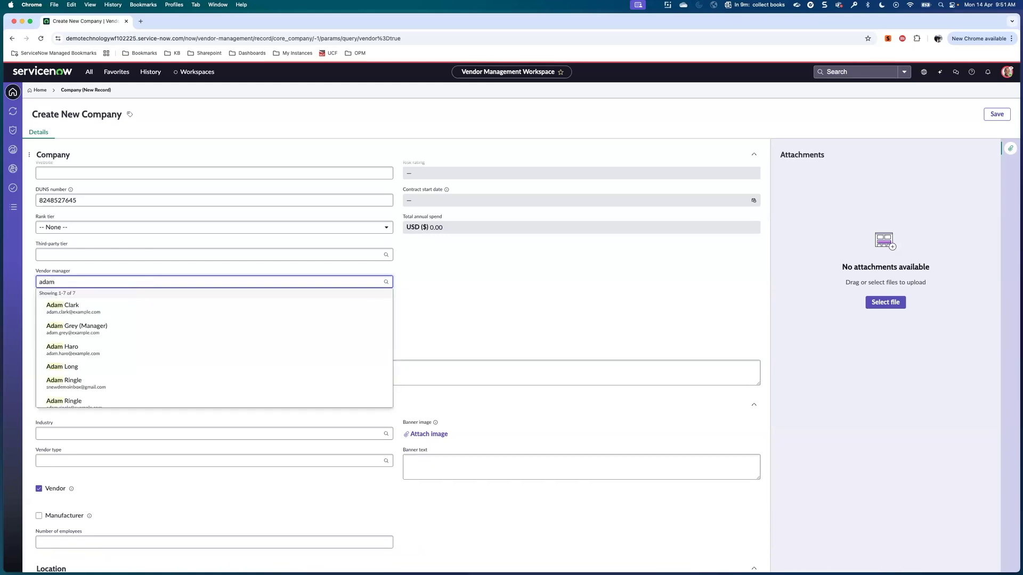
pyautogui.click(83, 349)
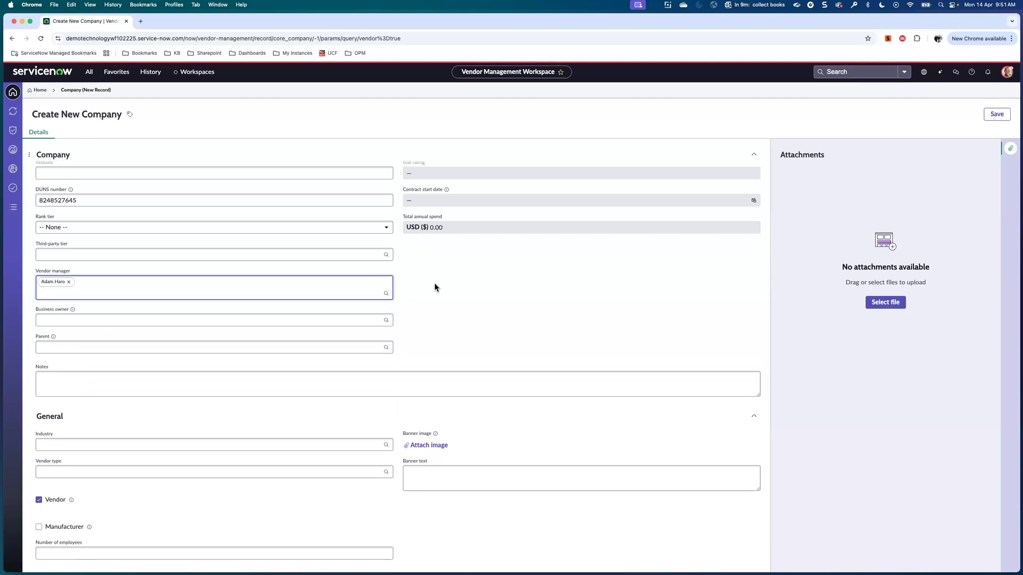
pyautogui.scroll(-2, 434, 317)
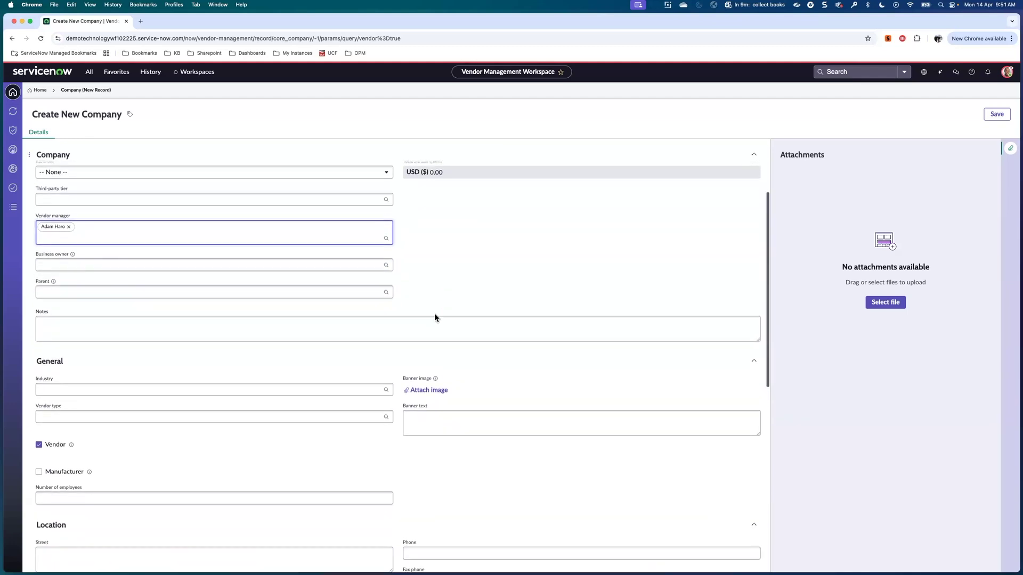
pyautogui.scroll(-1, 434, 314)
pyautogui.hscroll(-5, 434, 314)
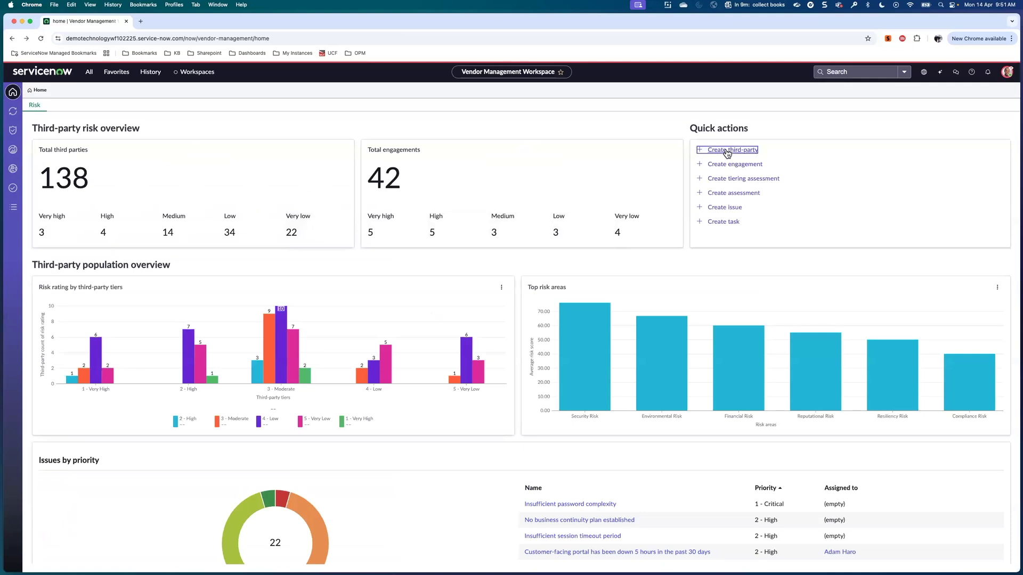
# Reopen the Create third-party form and uncheck the Vendor checkbox.
pyautogui.click(714, 150)
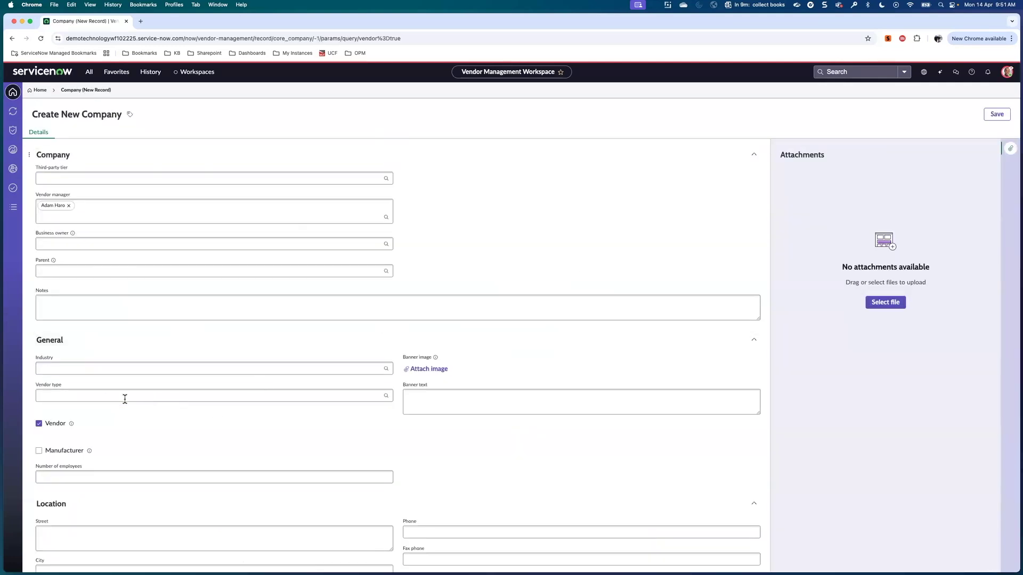
pyautogui.scroll(3, 75, 289)
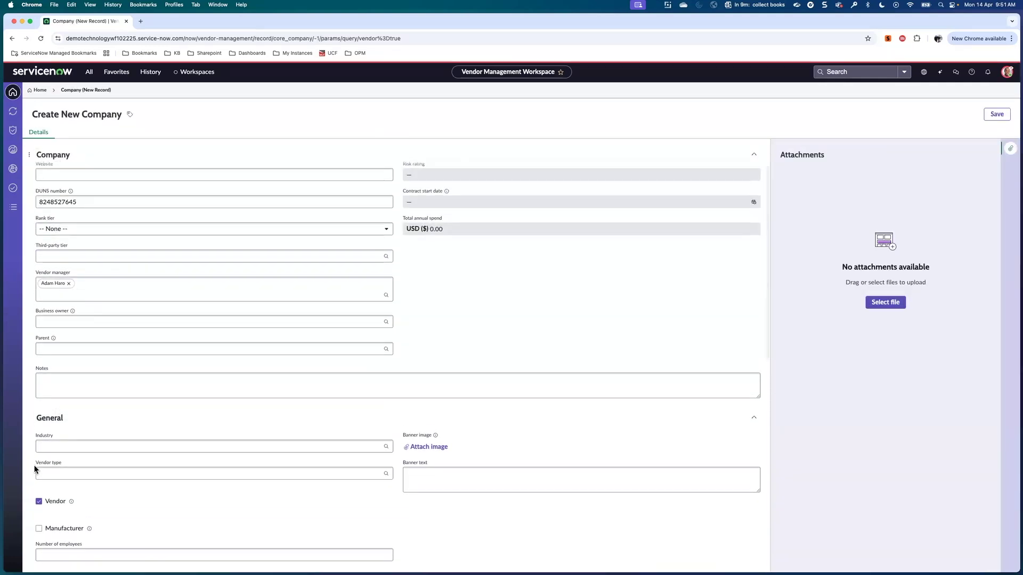
pyautogui.click(39, 502)
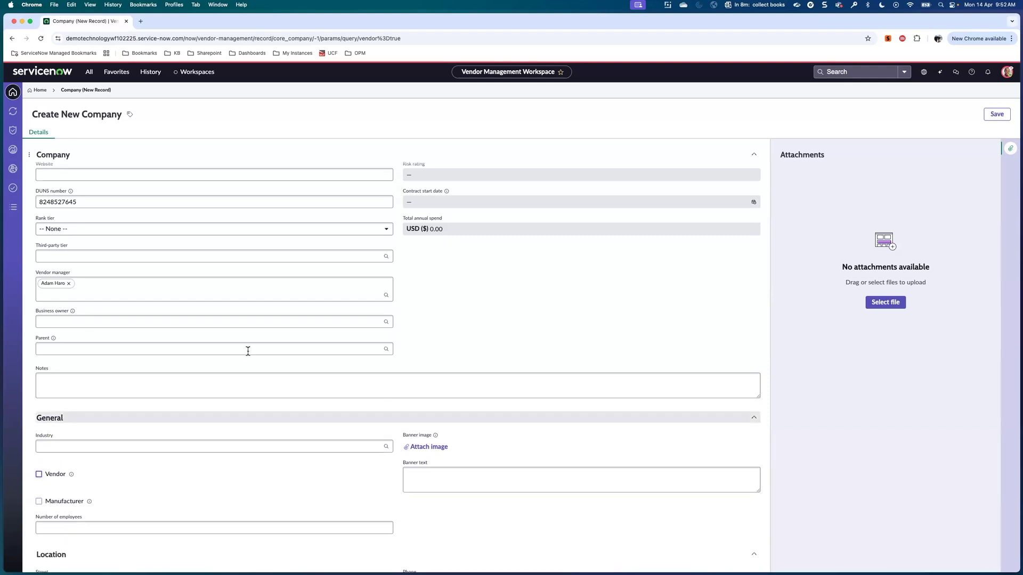
pyautogui.scroll(1, 248, 351)
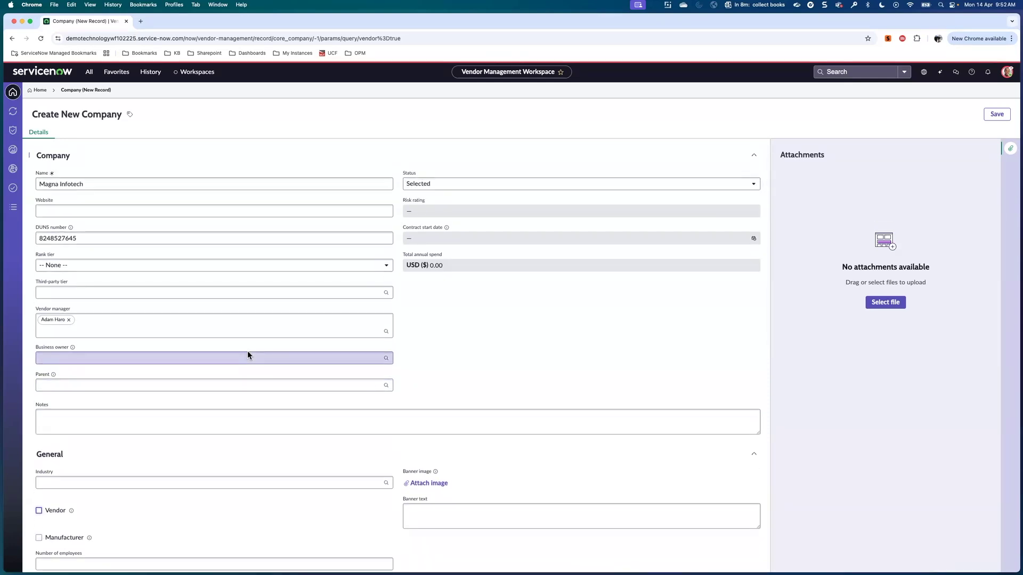
pyautogui.scroll(-5, 247, 350)
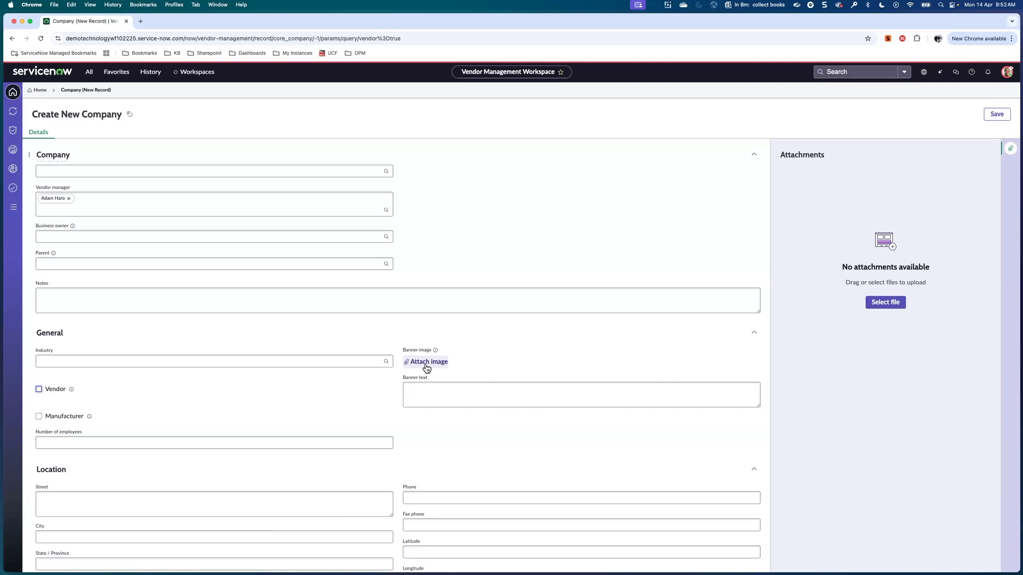
pyautogui.scroll(-6, 487, 384)
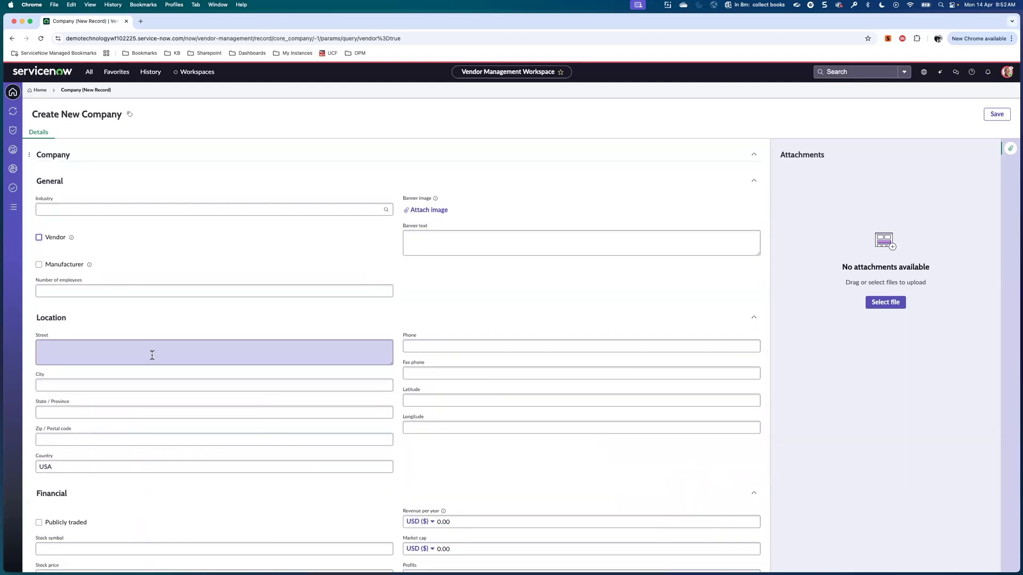
# Enter the company's street address and phone number.
pyautogui.click(152, 355)
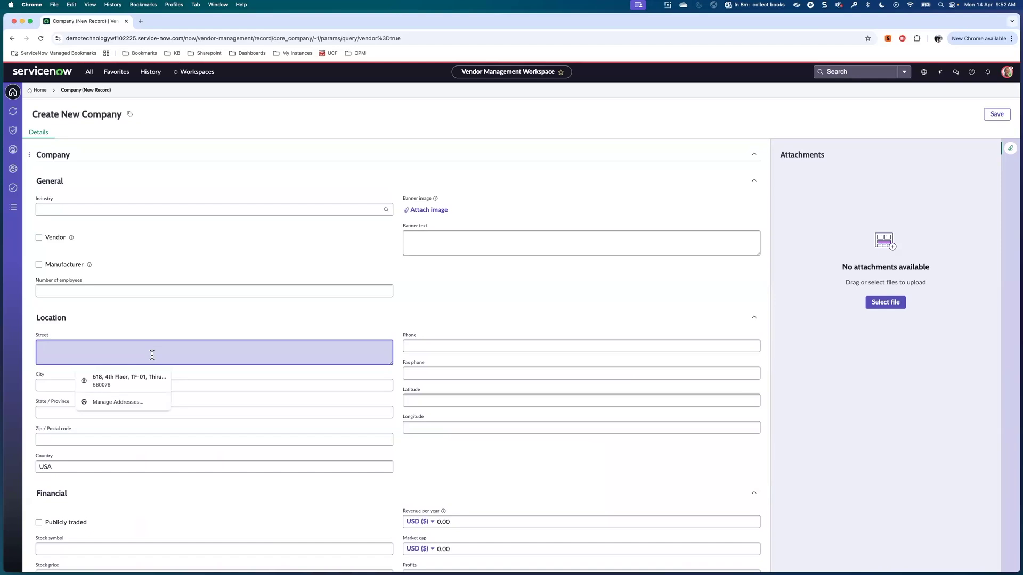
pyautogui.write('dfa')
pyautogui.write('7th St Link')
pyautogui.write('Road')
pyautogui.click(433, 344)
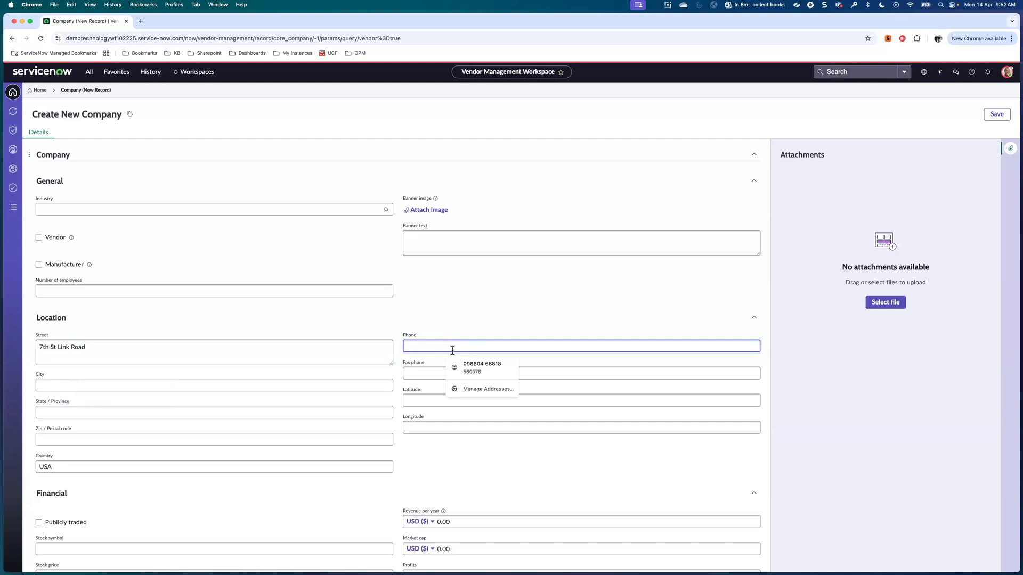
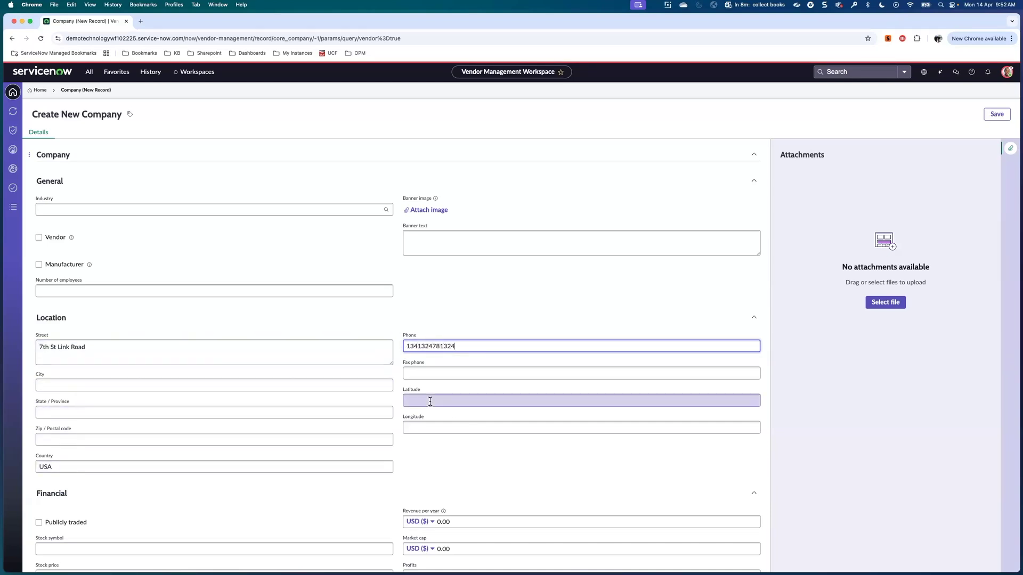
pyautogui.scroll(-3, 474, 456)
pyautogui.scroll(-3, 474, 455)
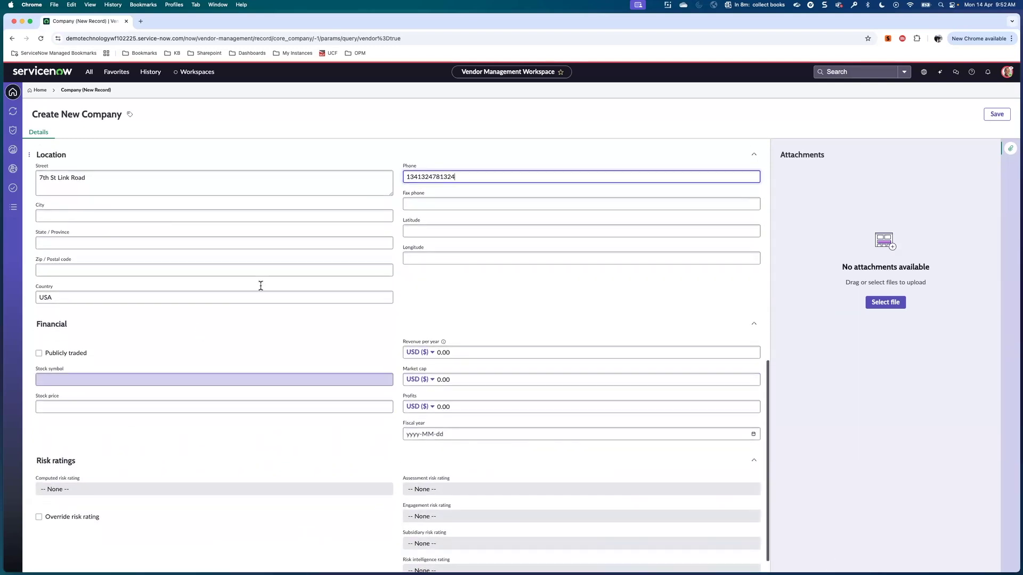
pyautogui.scroll(-1, 351, 364)
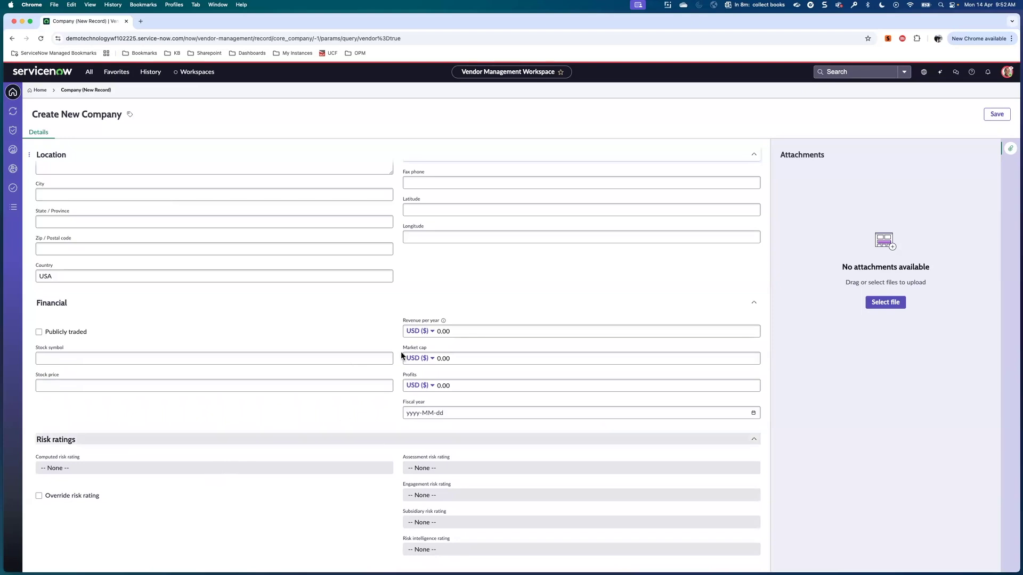
pyautogui.scroll(15, 400, 352)
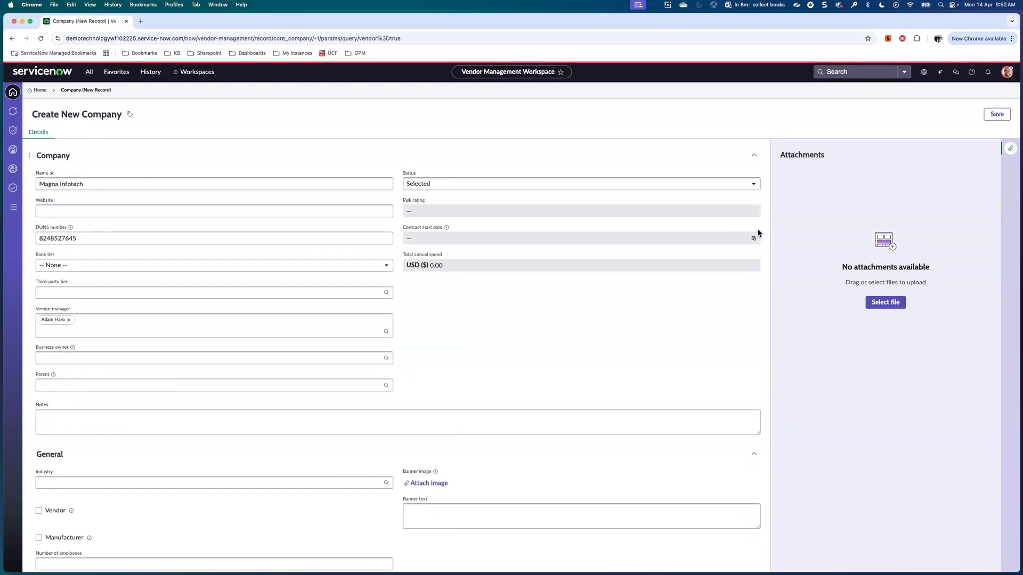
# Save the Magna Infotech record, review its Details and Create options, then advance to the Resources slide.
pyautogui.click(997, 114)
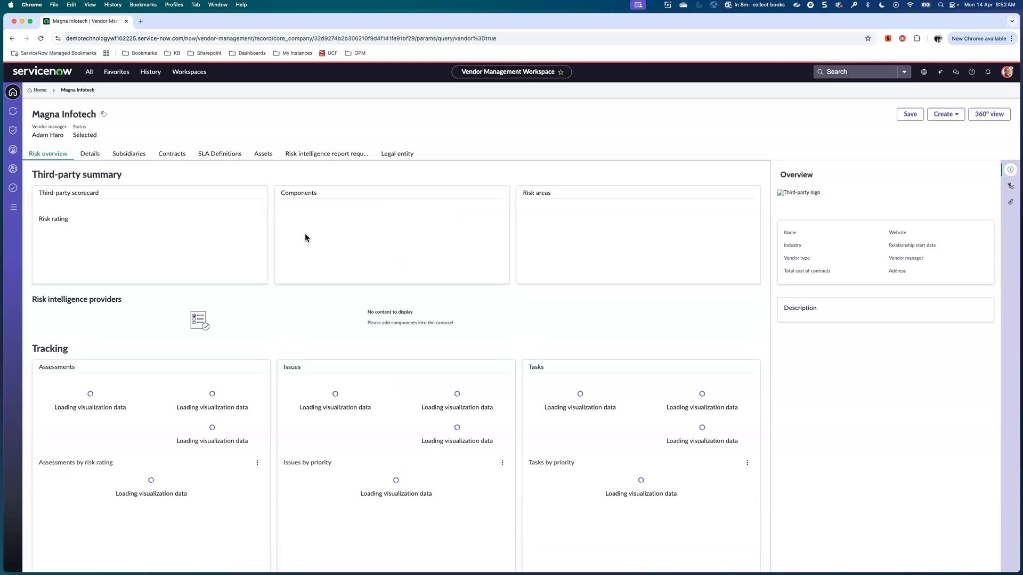
pyautogui.click(94, 155)
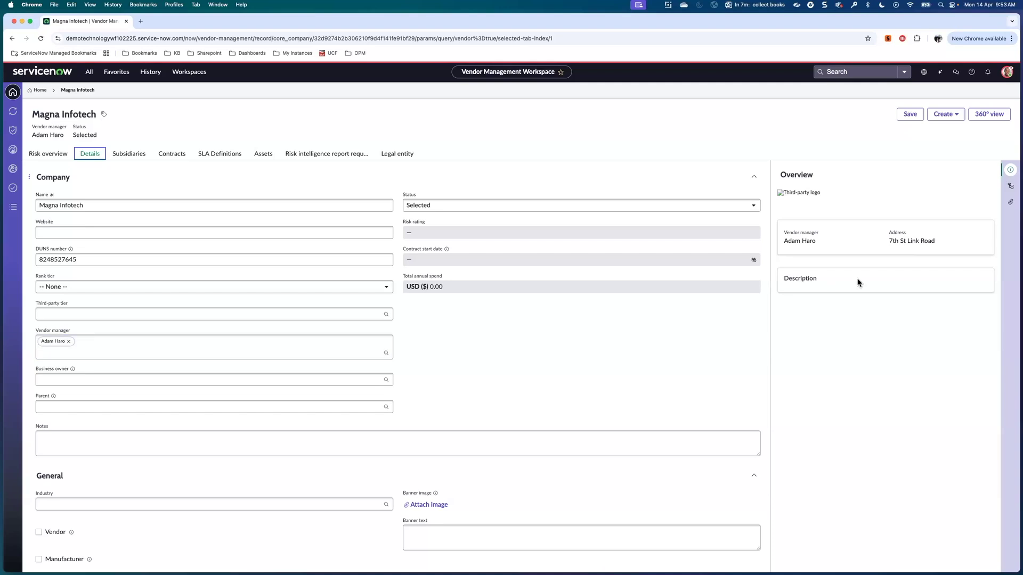
pyautogui.click(954, 119)
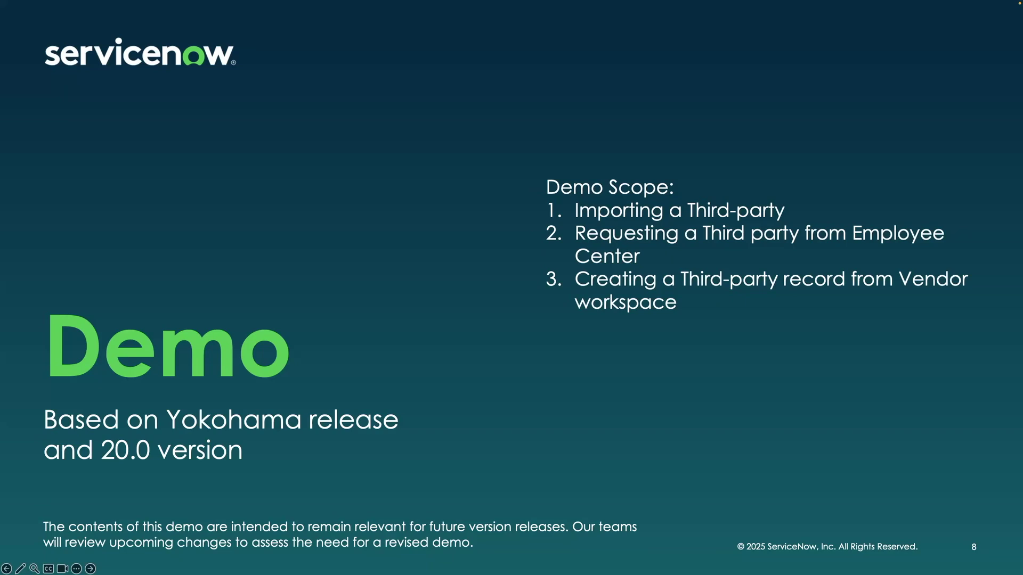
pyautogui.press('Right')
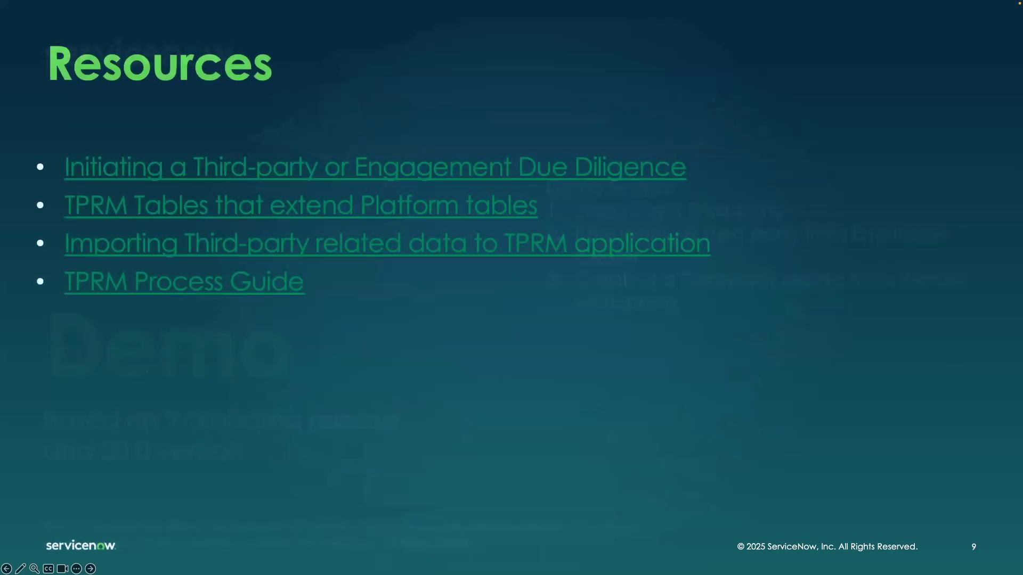